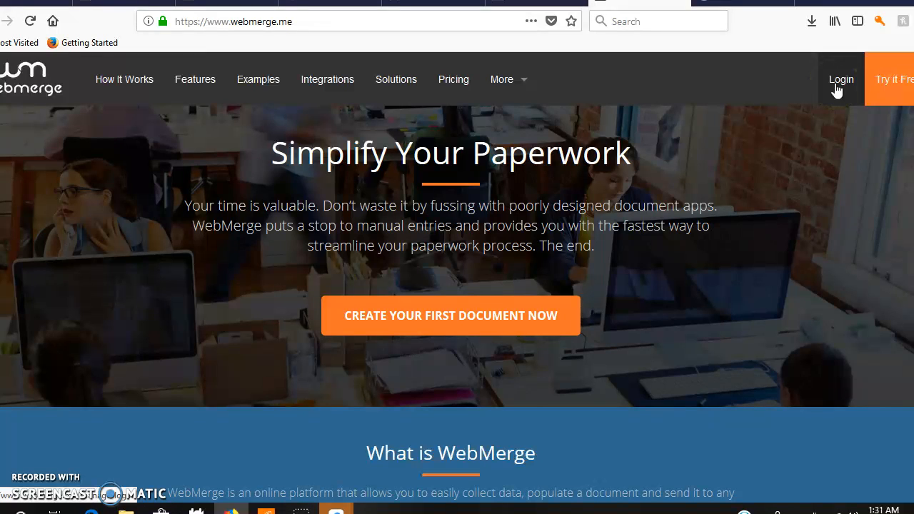
# Log in to the WebMerge account, entering the account password for the prefilled e-mail
pyautogui.click(887, 101)
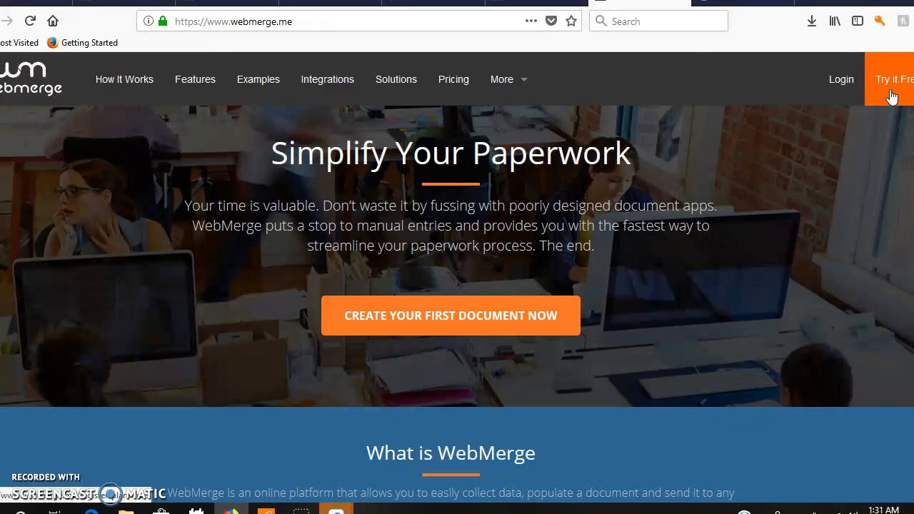
pyautogui.click(841, 83)
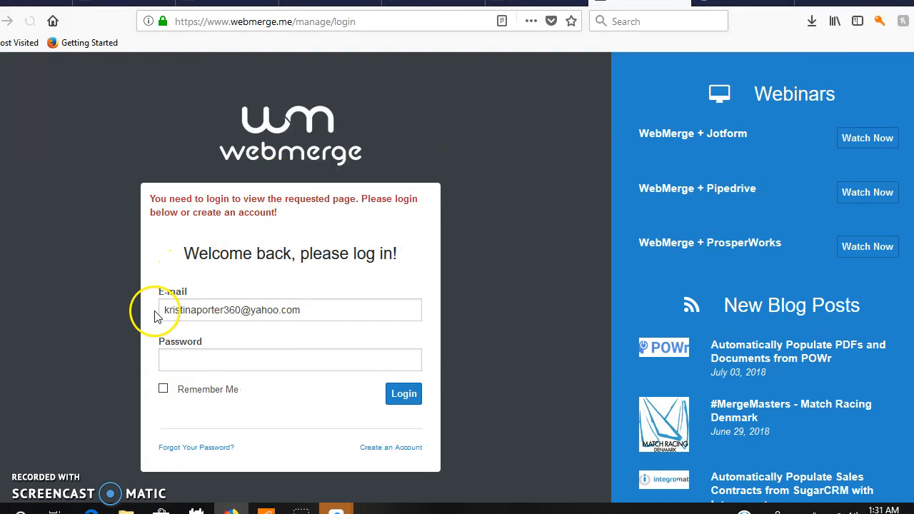
pyautogui.click(199, 363)
pyautogui.hotkey('ctrl', 'v')
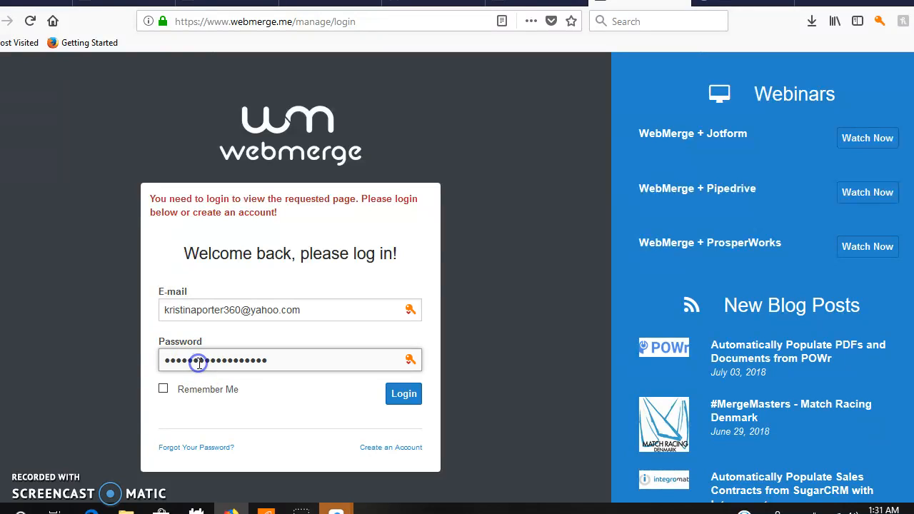
pyautogui.click(411, 399)
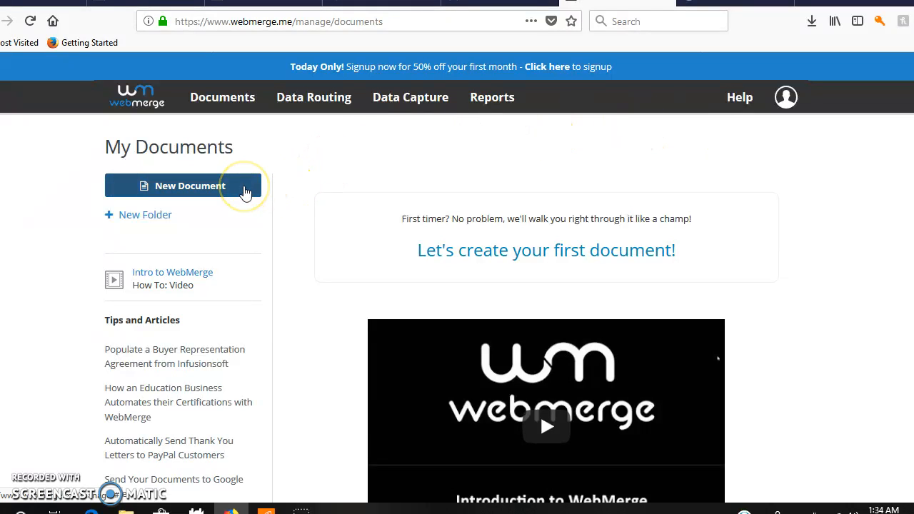
# Start a new document named "Welcome Letter 1" and proceed to choosing its document type
pyautogui.click(245, 187)
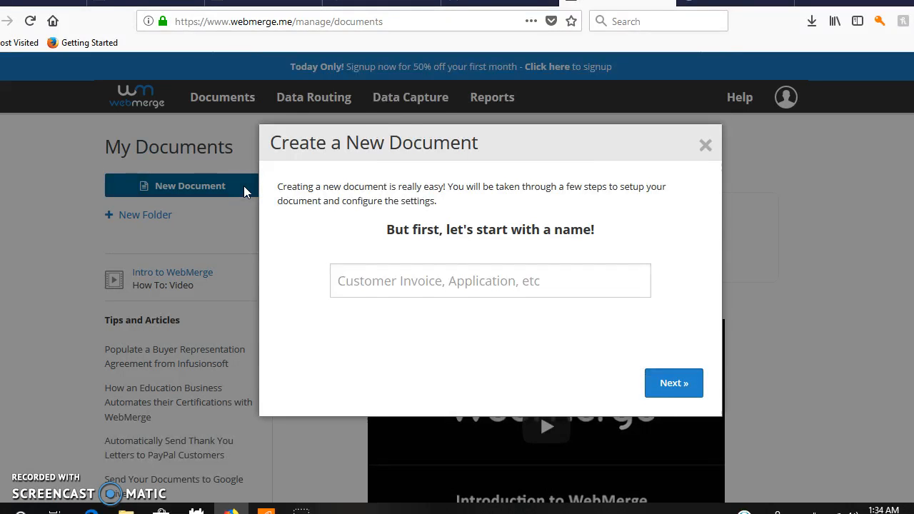
pyautogui.click(431, 289)
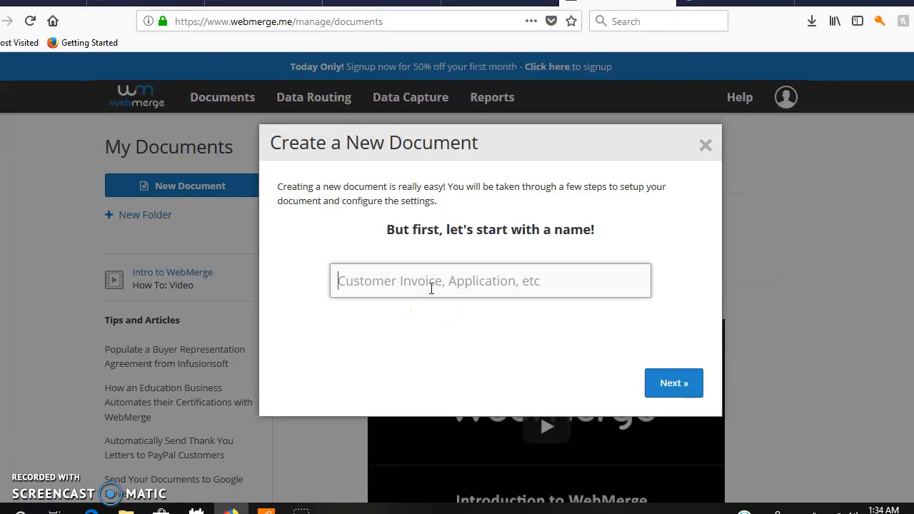
pyautogui.write('Welc')
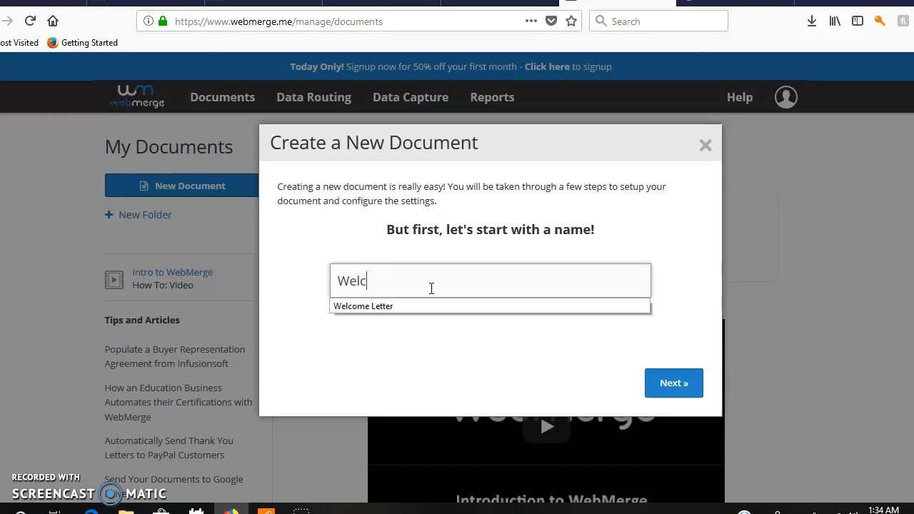
pyautogui.click(422, 307)
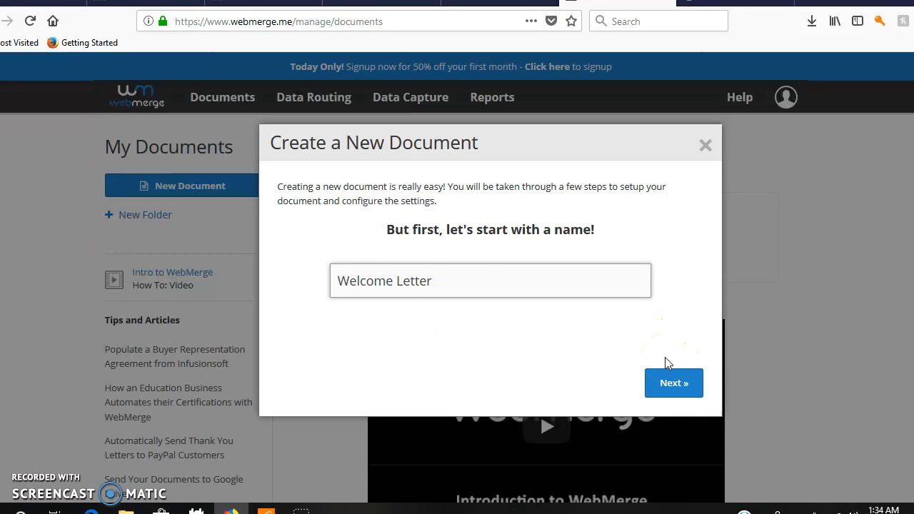
pyautogui.write('1')
pyautogui.click(675, 383)
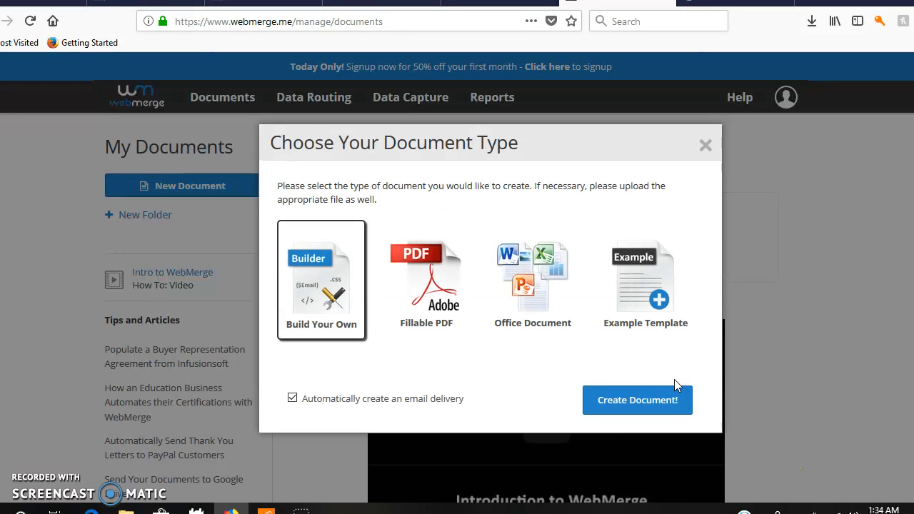
# Create the document from the Customer Letter example template
pyautogui.click(637, 282)
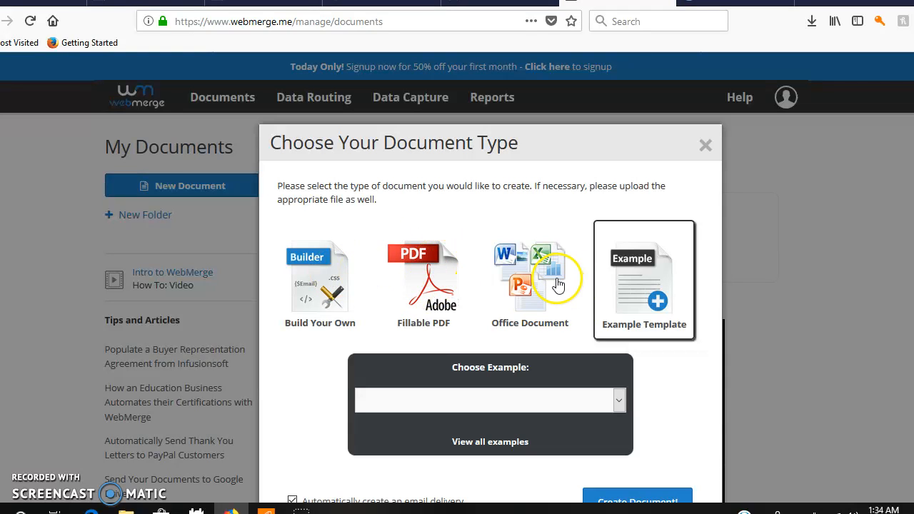
pyautogui.click(619, 401)
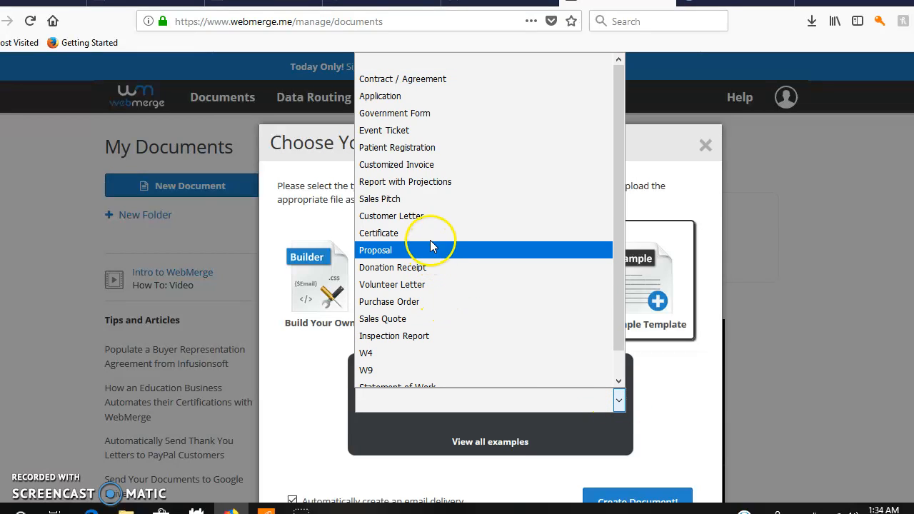
pyautogui.click(428, 216)
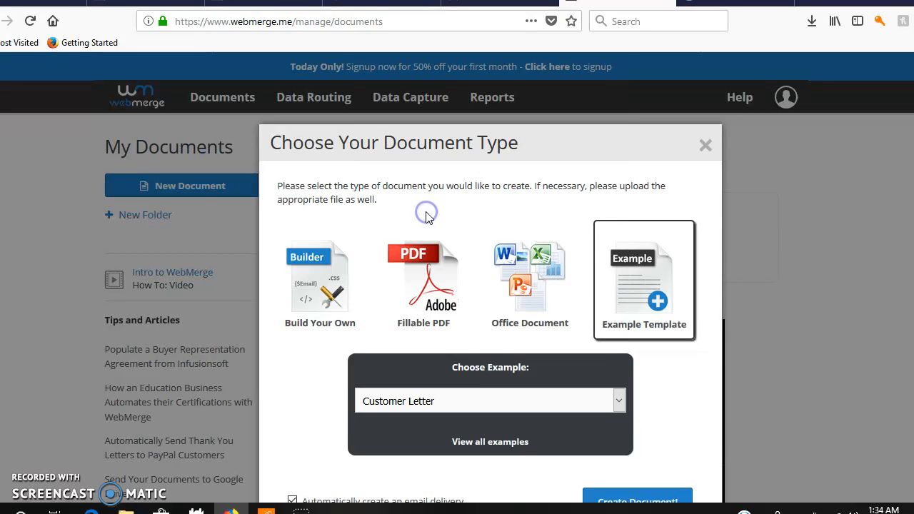
pyautogui.click(633, 492)
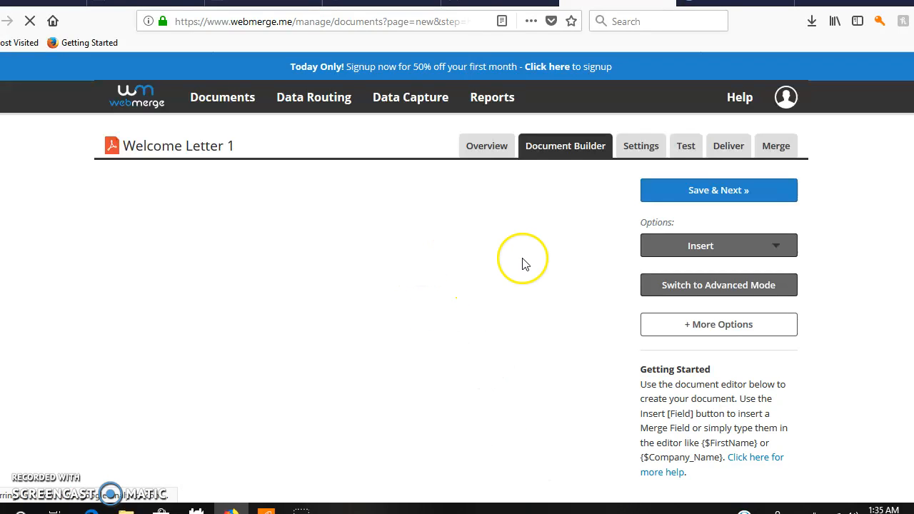
# Replace the sample letterhead's company name with "Herbal Magic Bath" and its two address lines with the company's own postal address
pyautogui.scroll(-2, 457, 286)
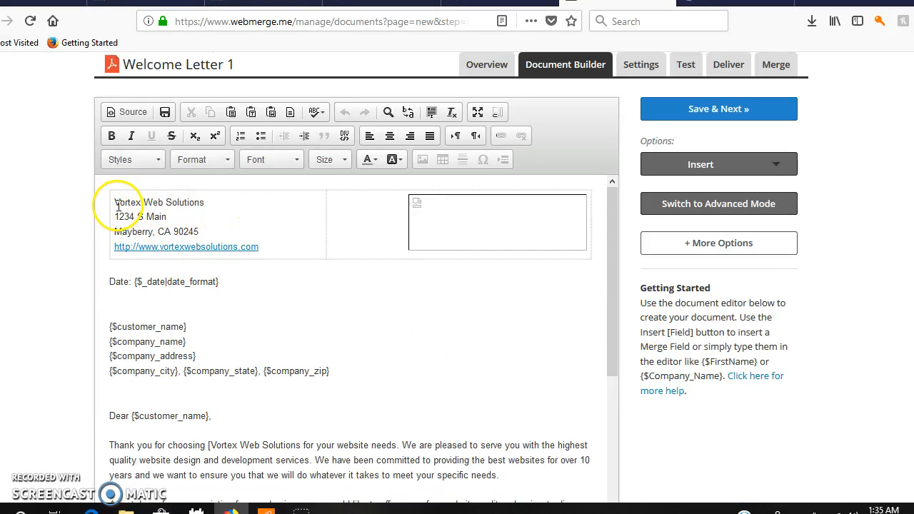
pyautogui.moveTo(115, 203); pyautogui.dragTo(207, 209)
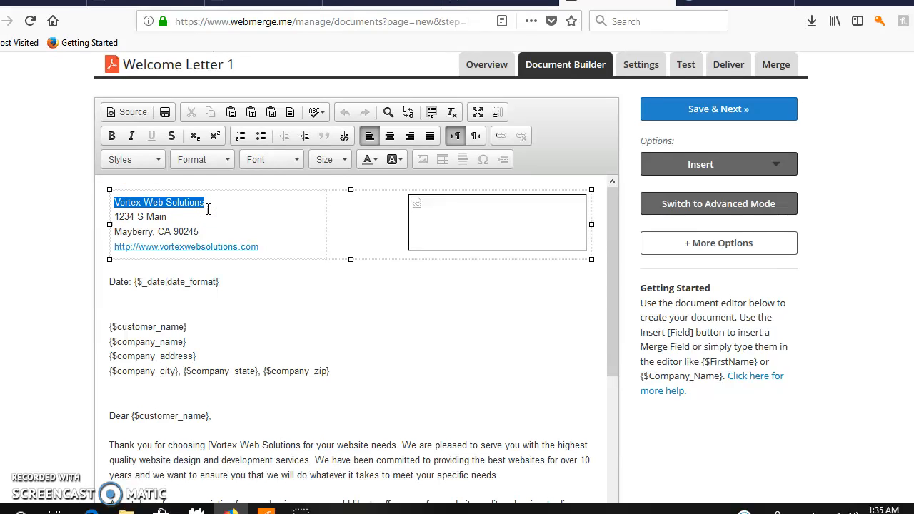
pyautogui.write('Herbal Magic Bath')
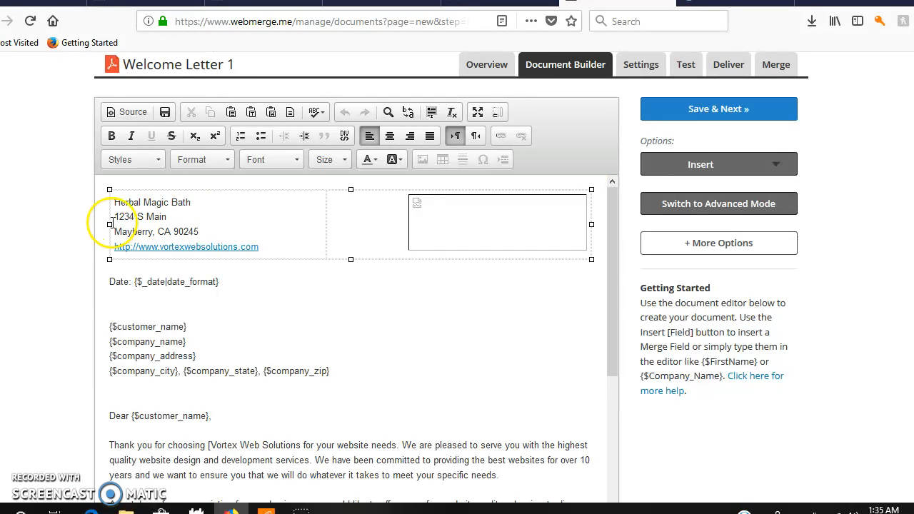
pyautogui.moveTo(116, 216); pyautogui.dragTo(198, 231)
pyautogui.write('315 29th Ave W')
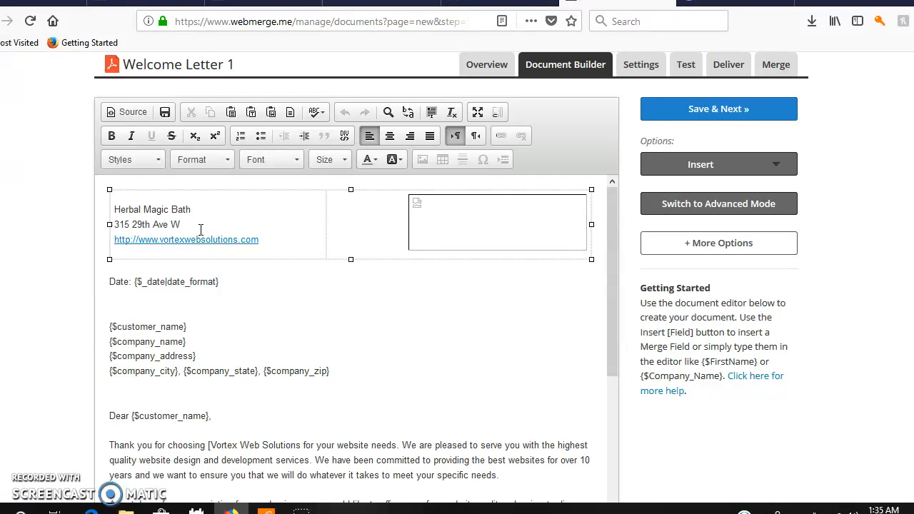
pyautogui.press('Return')
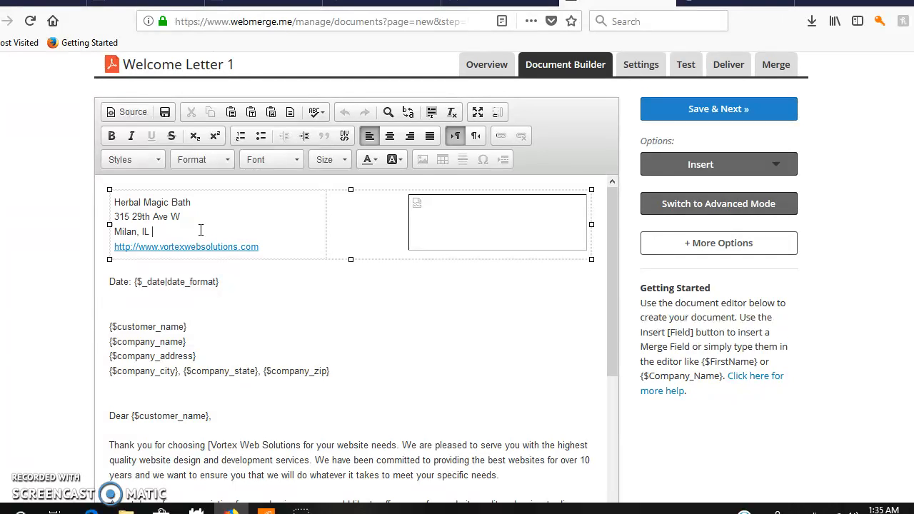
pyautogui.write('Milan, IL 61264')
pyautogui.click(123, 253)
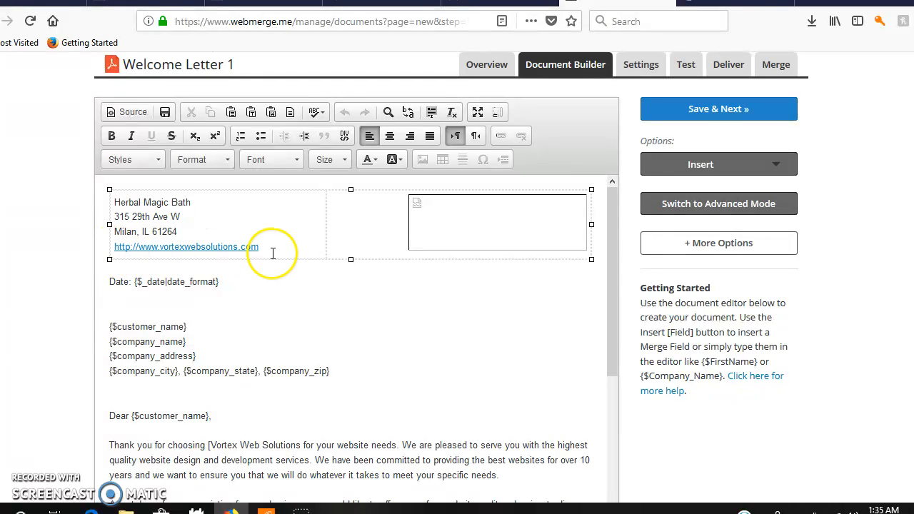
pyautogui.moveTo(112, 246); pyautogui.dragTo(267, 248)
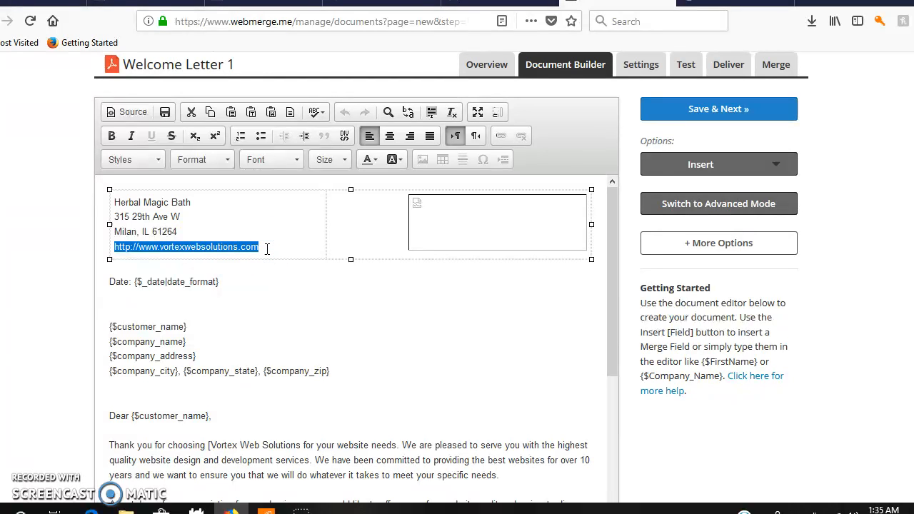
pyautogui.rightClick(226, 249)
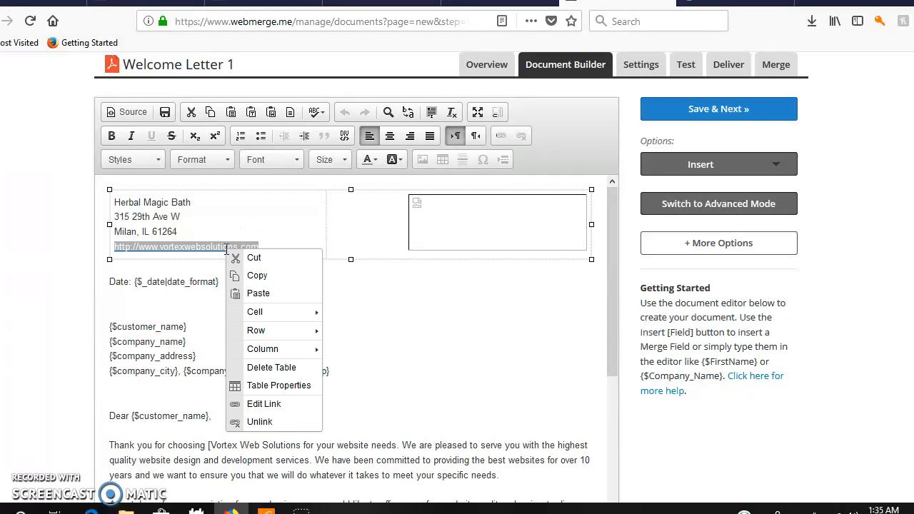
pyautogui.click(261, 405)
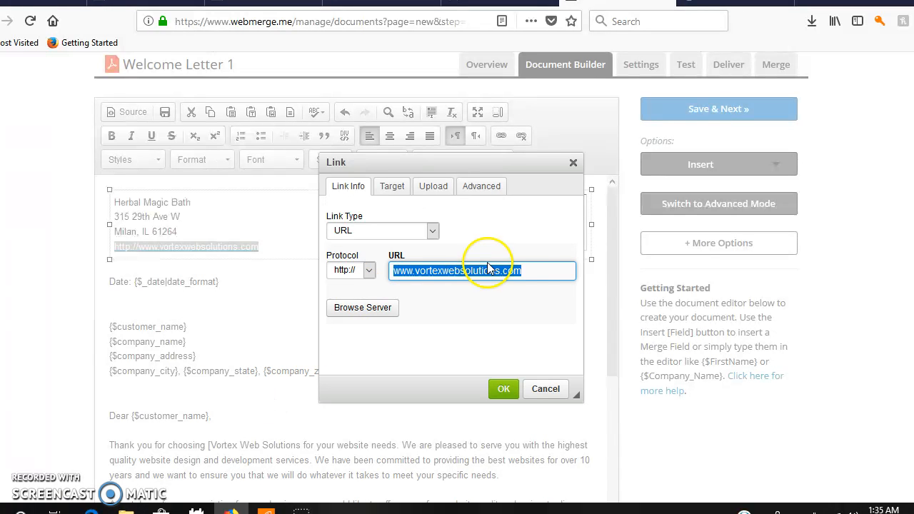
pyautogui.write('w')
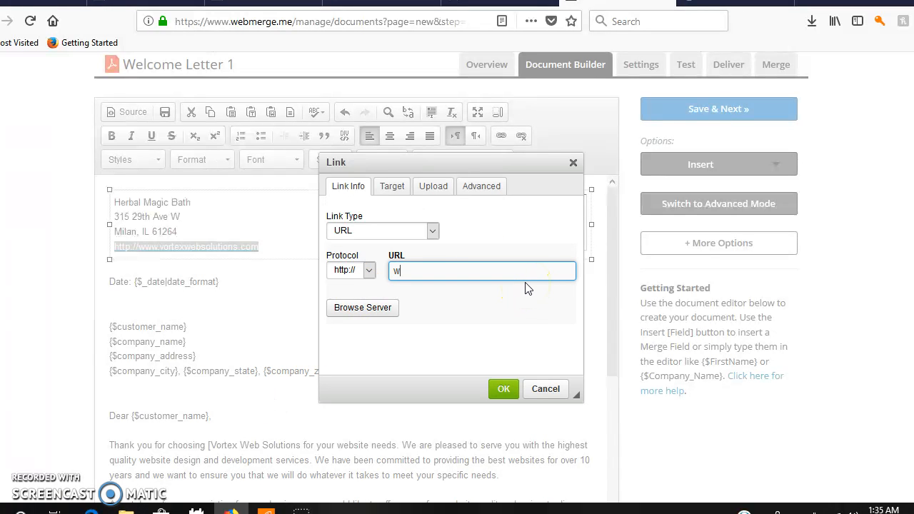
pyautogui.write('ww.herbalmagicbath.com')
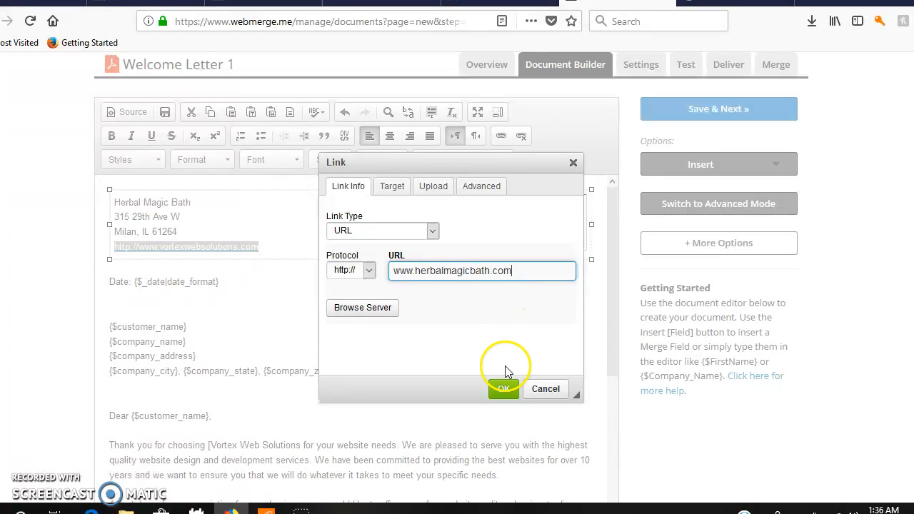
pyautogui.click(504, 389)
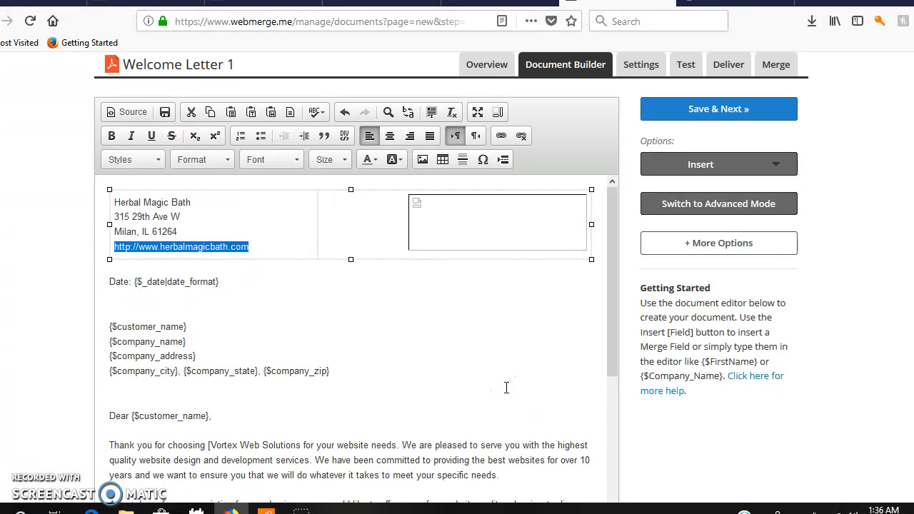
# Open the image properties of the letterhead's logo placeholder and select IMG_1245.JPG in the server's Images folder
pyautogui.rightClick(474, 216)
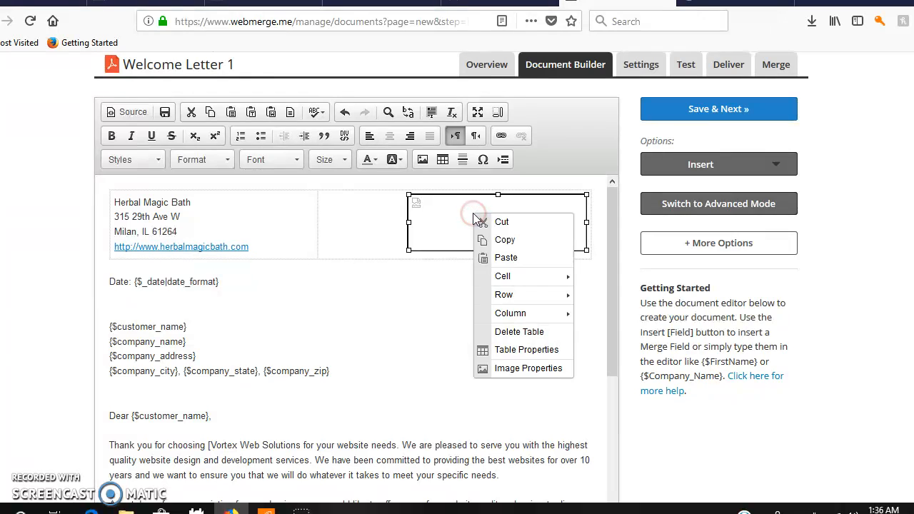
pyautogui.click(529, 368)
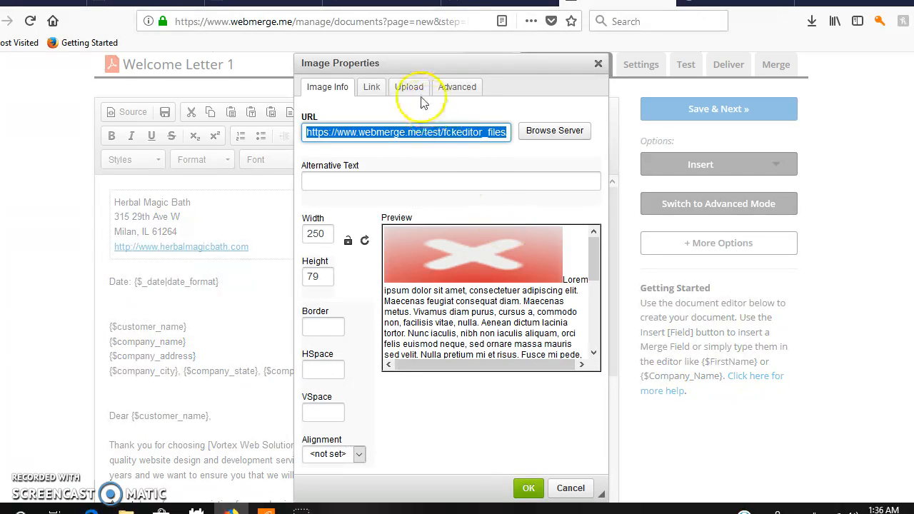
pyautogui.click(548, 134)
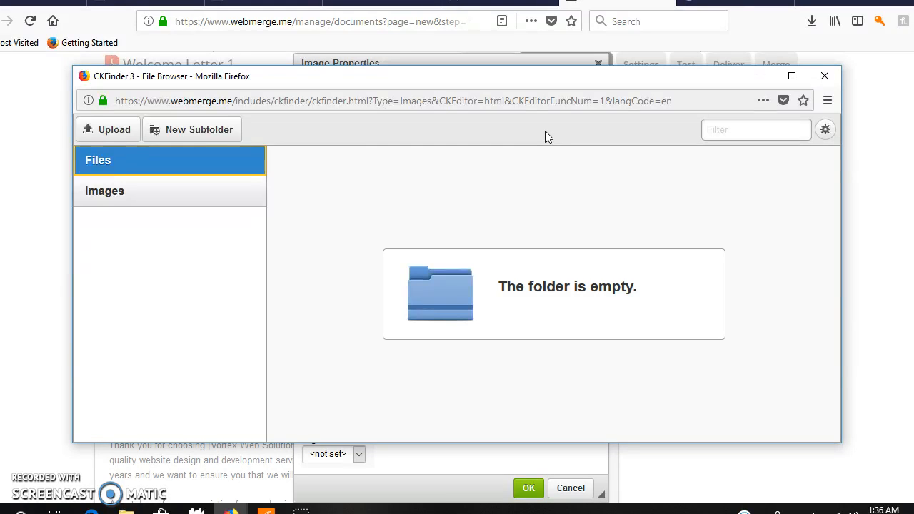
pyautogui.click(219, 194)
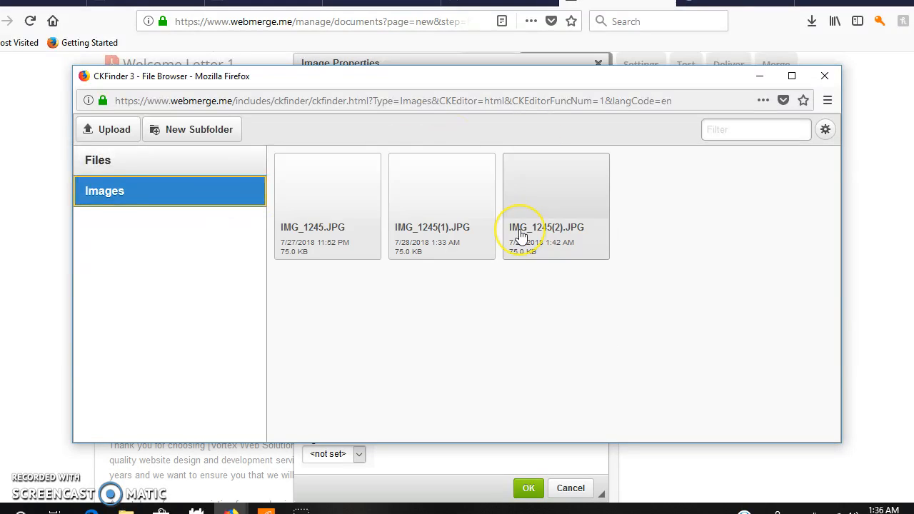
pyautogui.click(334, 213)
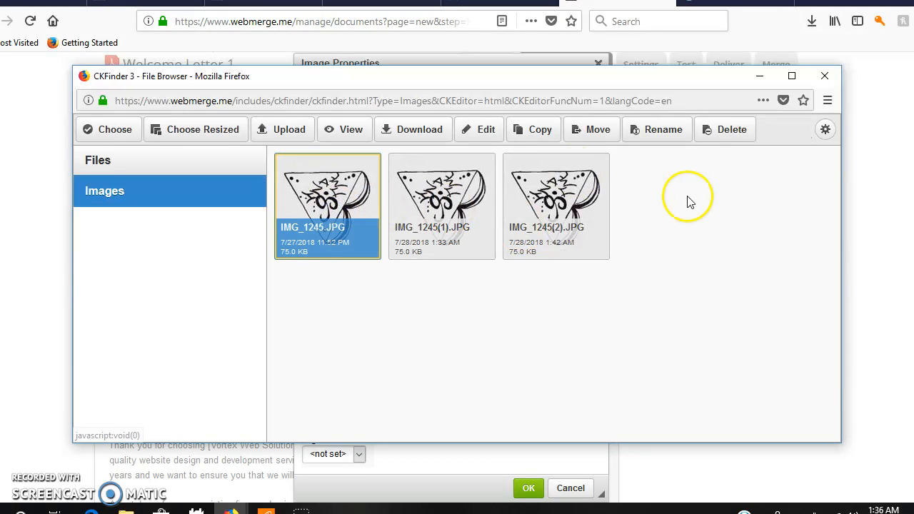
pyautogui.click(299, 136)
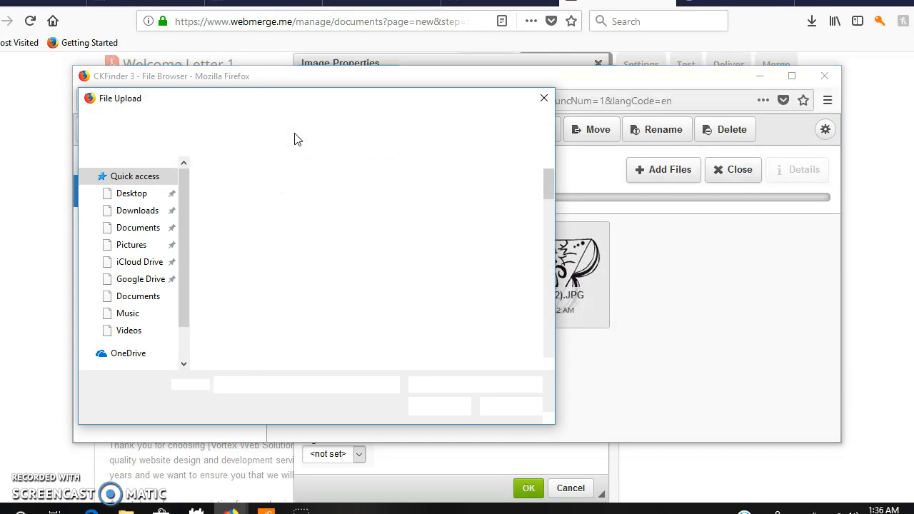
pyautogui.click(506, 405)
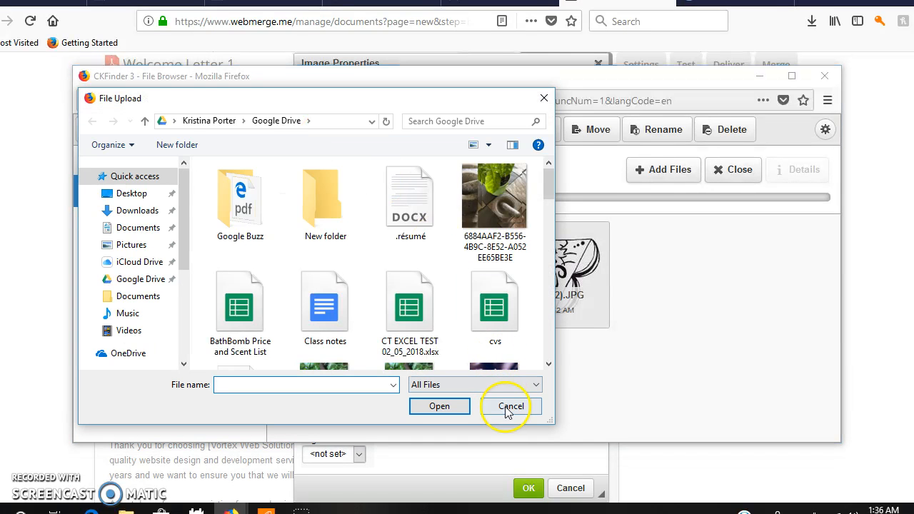
pyautogui.click(630, 261)
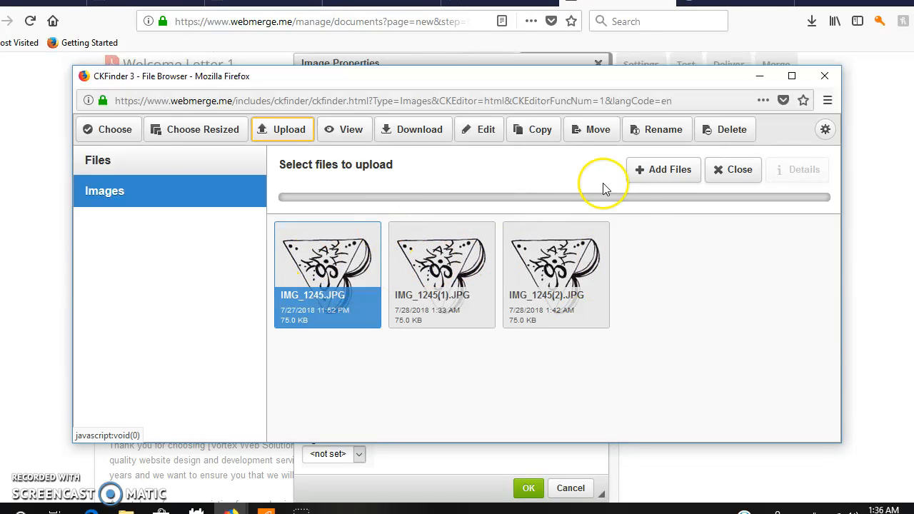
pyautogui.click(656, 177)
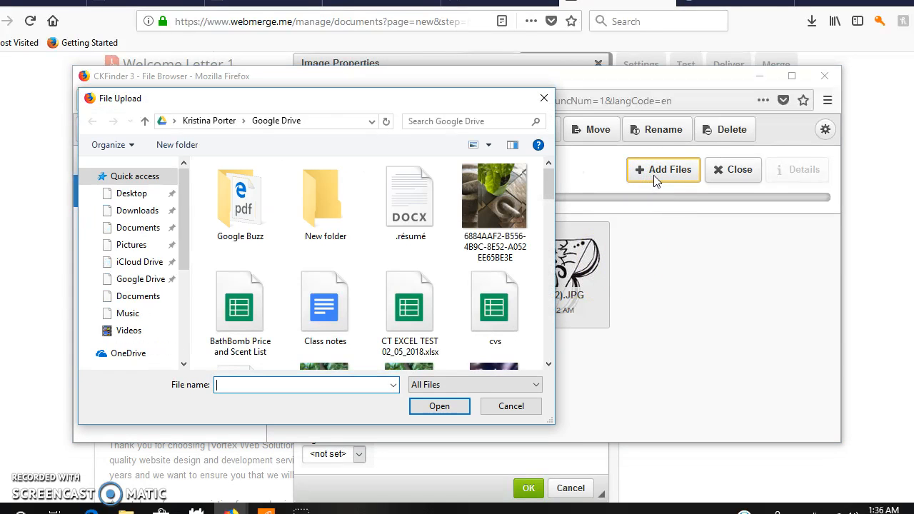
pyautogui.click(543, 98)
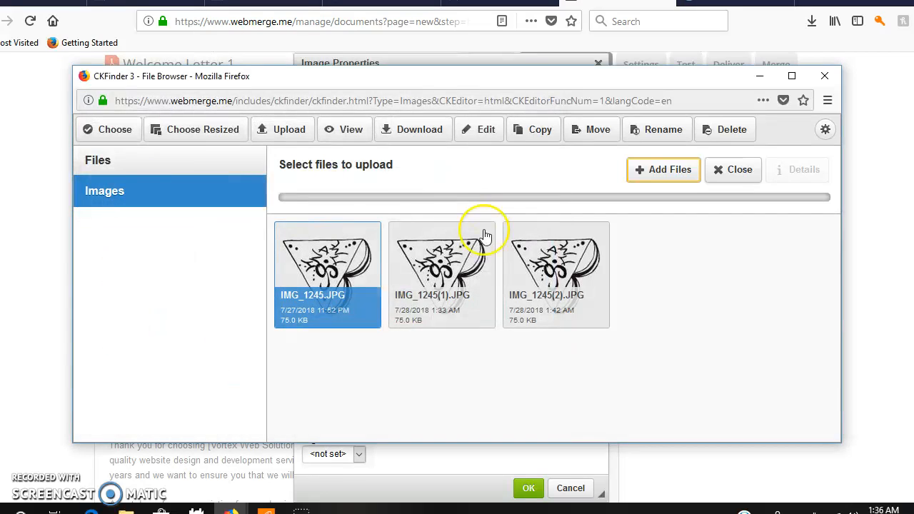
# Use IMG_1245.JPG as the letterhead logo, locking its aspect ratio so it measures 250 by 250, and apply the image properties
pyautogui.click(343, 240)
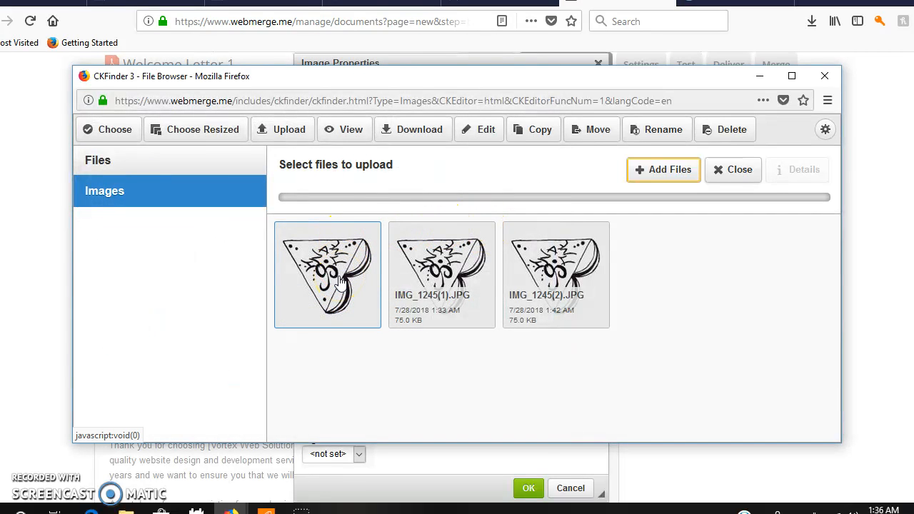
pyautogui.click(114, 132)
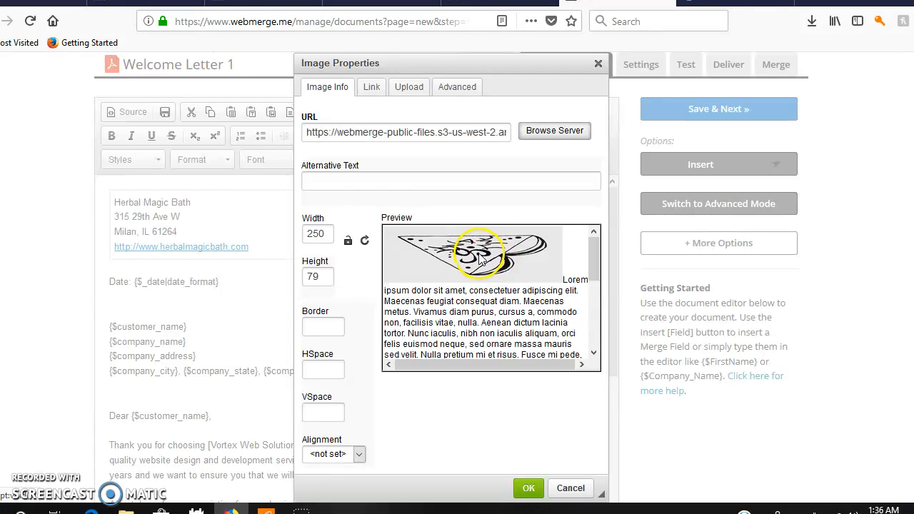
pyautogui.click(348, 242)
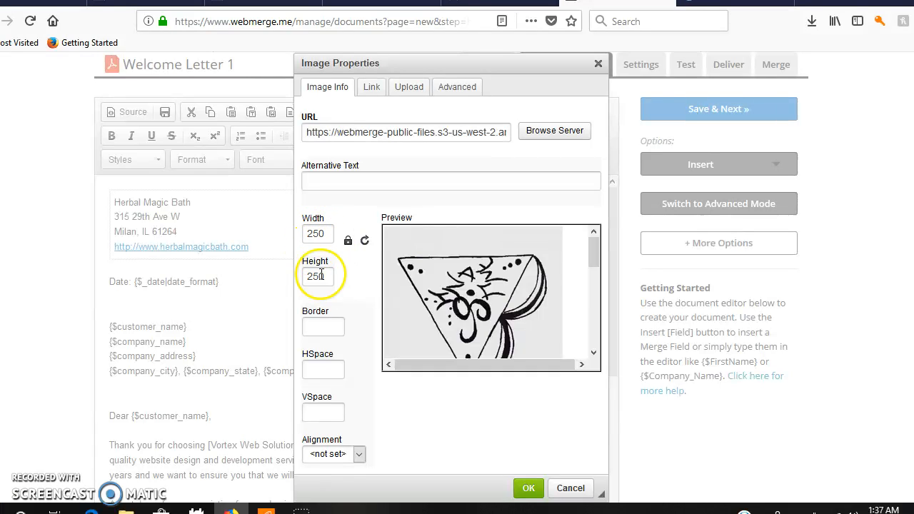
pyautogui.moveTo(593, 257)
pyautogui.mouseDown()
pyautogui.moveTo(593, 279)
pyautogui.moveTo(593, 258)
pyautogui.mouseUp()
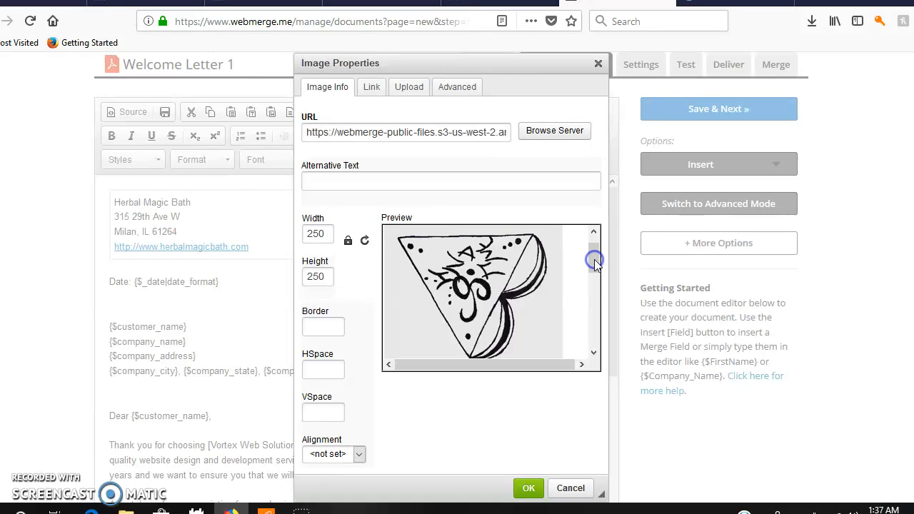
pyautogui.click(523, 490)
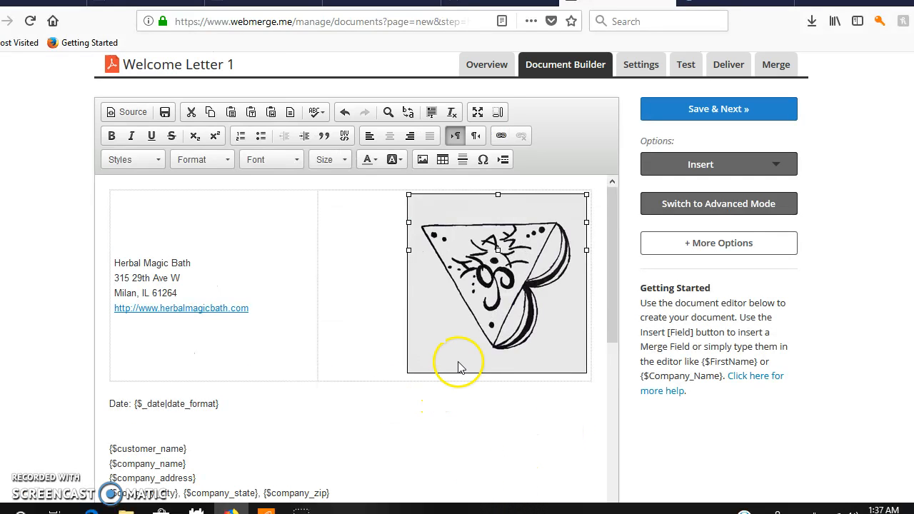
# Switch to the untitled writers.work document and copy its whole welcome text, from the greeting through the coupon code line
pyautogui.moveTo(611, 271); pyautogui.dragTo(612, 343)
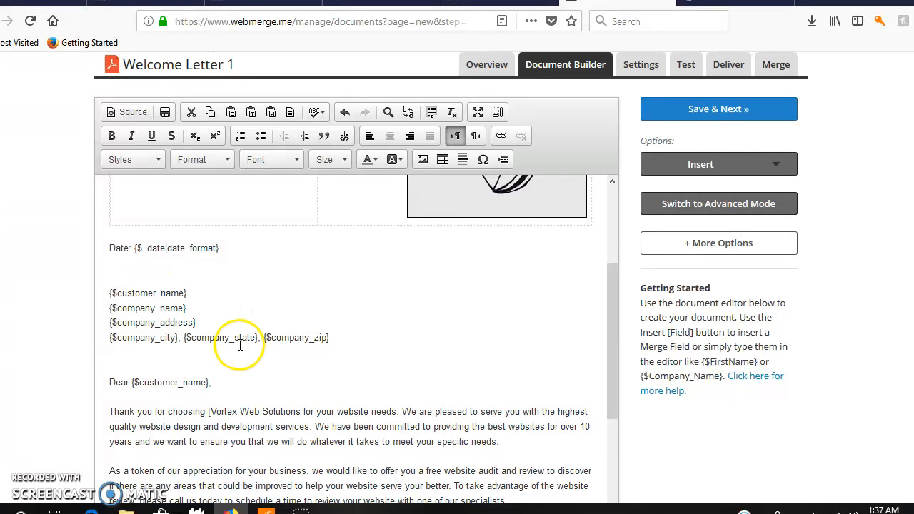
pyautogui.moveTo(608, 304); pyautogui.dragTo(615, 379)
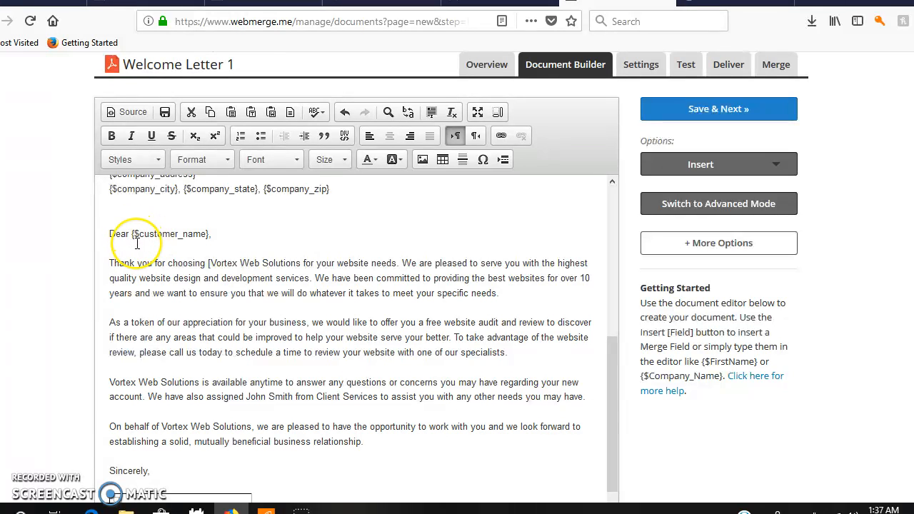
pyautogui.click(195, 255)
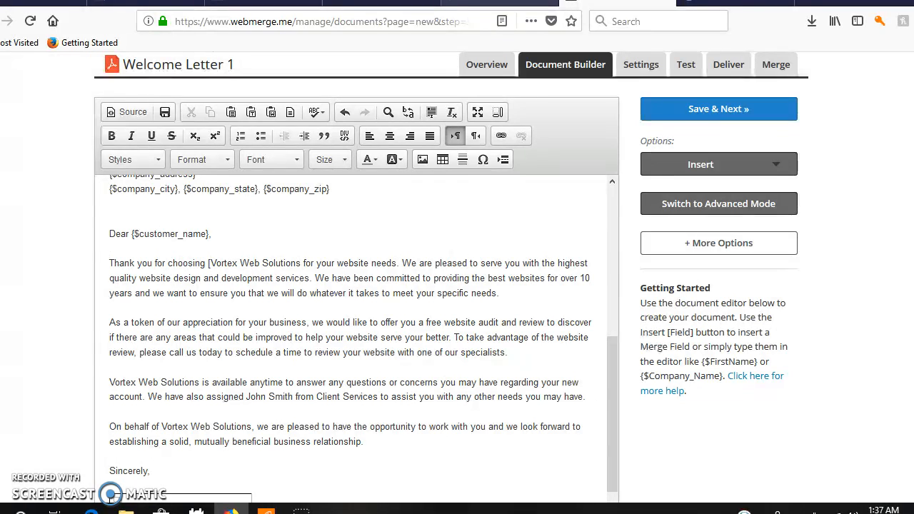
pyautogui.click(500, 2)
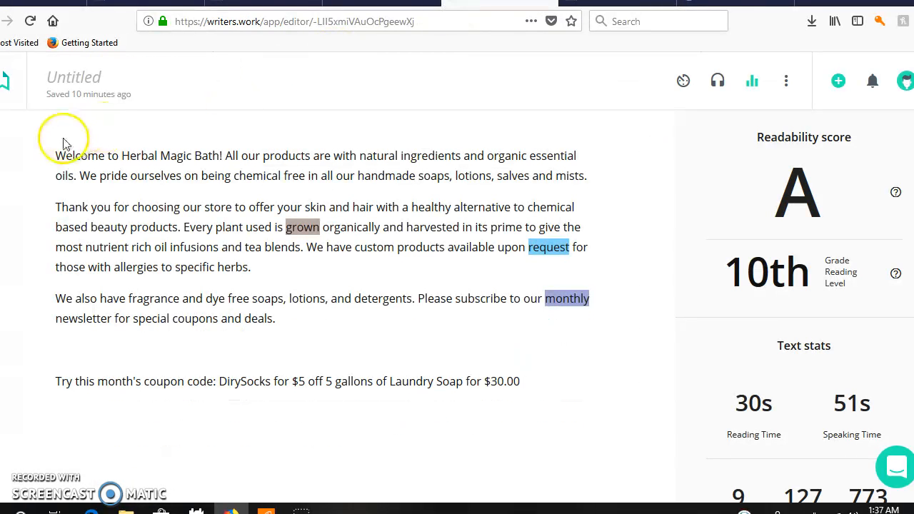
pyautogui.moveTo(60, 153); pyautogui.dragTo(558, 379)
pyautogui.hotkey('ctrl', 'c')
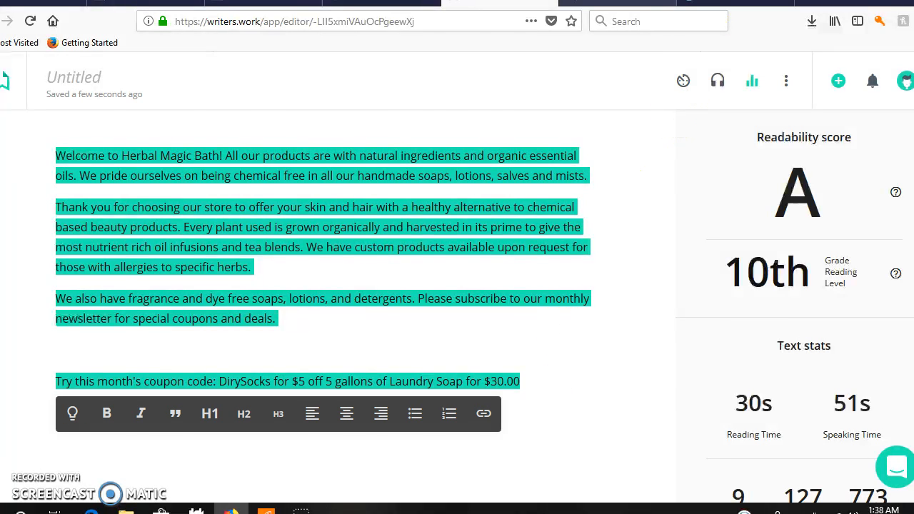
# Return to the WebMerge letter and replace all sample body paragraphs between the salutation and "Sincerely," with the copied welcome text
pyautogui.click(620, 2)
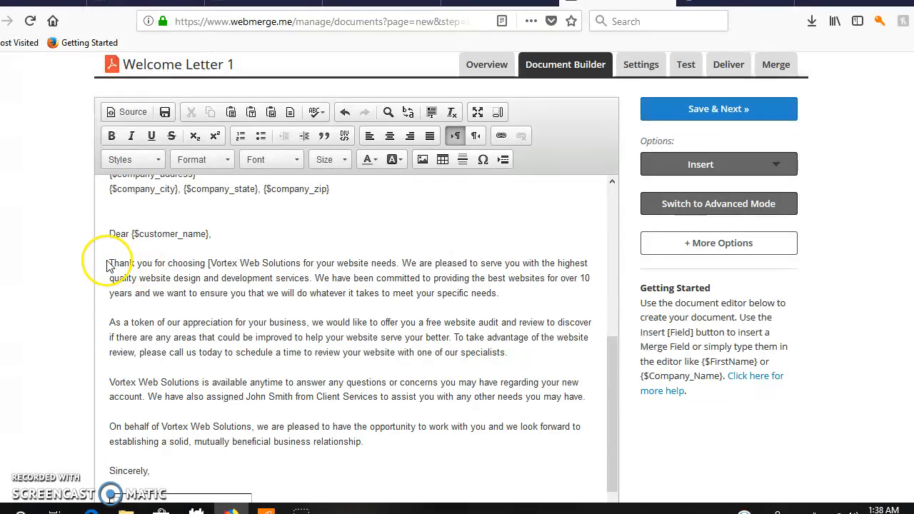
pyautogui.moveTo(109, 264); pyautogui.dragTo(358, 450)
pyautogui.hotkey('ctrl', 'v')
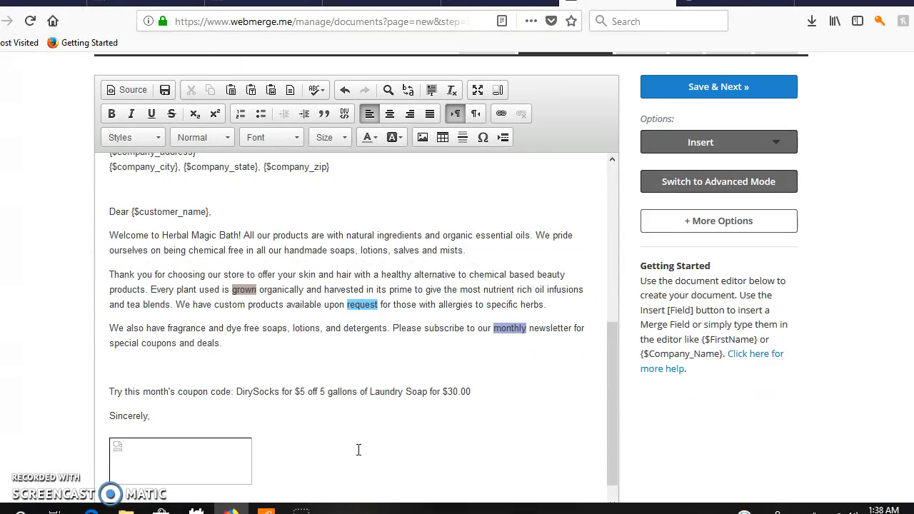
# Replace the highlighted word "grown" in the second body paragraph with the same word in plain, unhighlighted text
pyautogui.click(240, 296)
pyautogui.moveTo(233, 289); pyautogui.dragTo(264, 295)
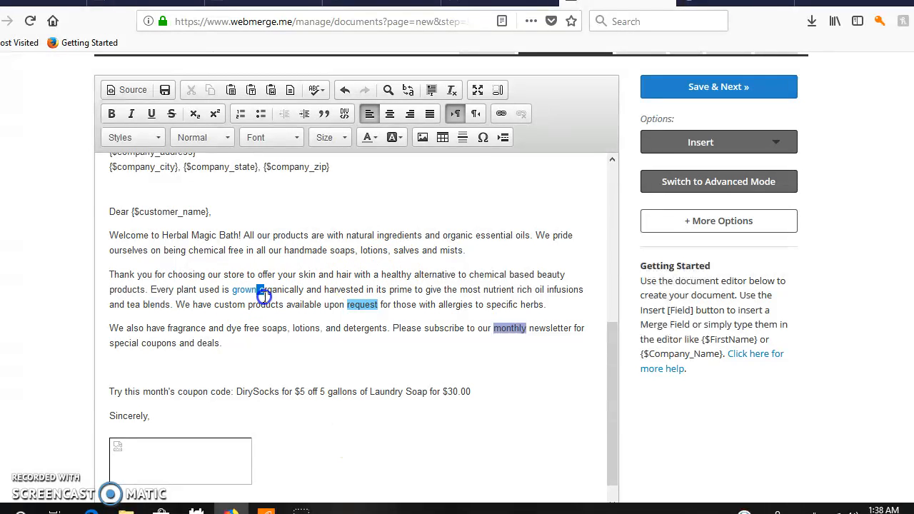
pyautogui.click(307, 348)
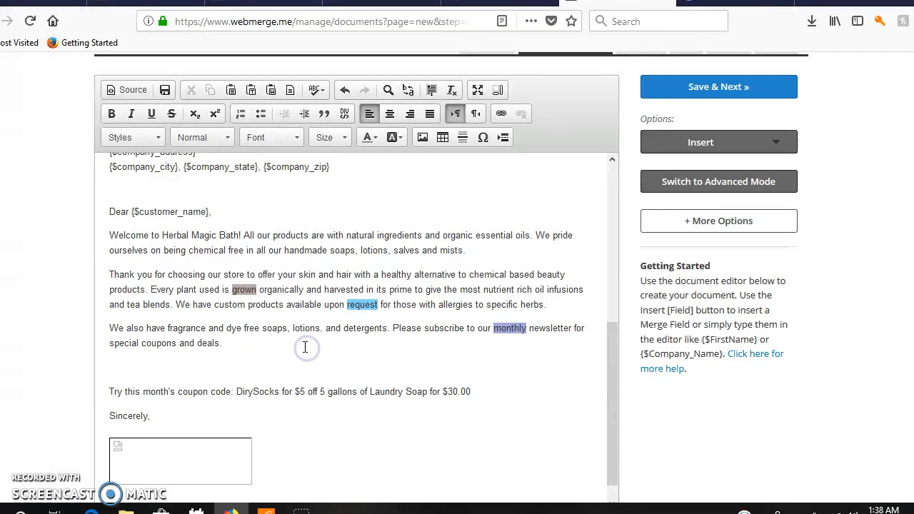
pyautogui.moveTo(232, 289); pyautogui.dragTo(257, 294)
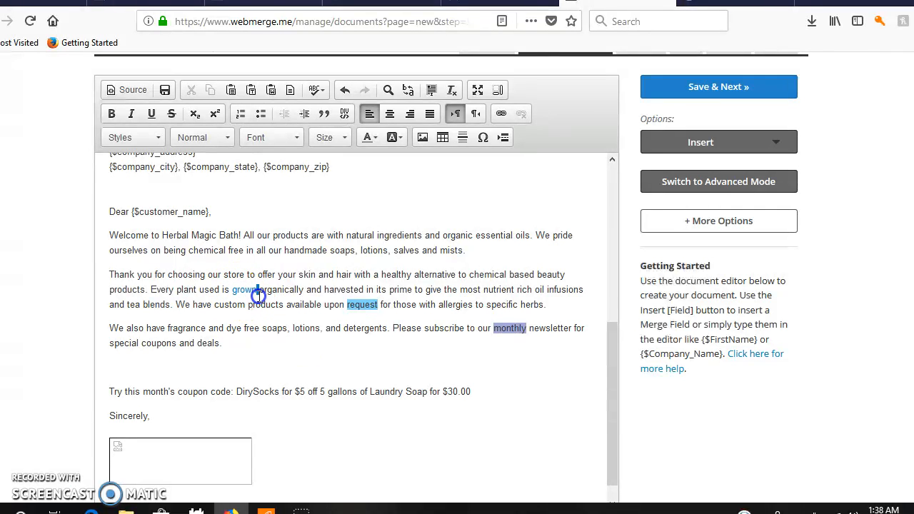
pyautogui.press('BackSpace')
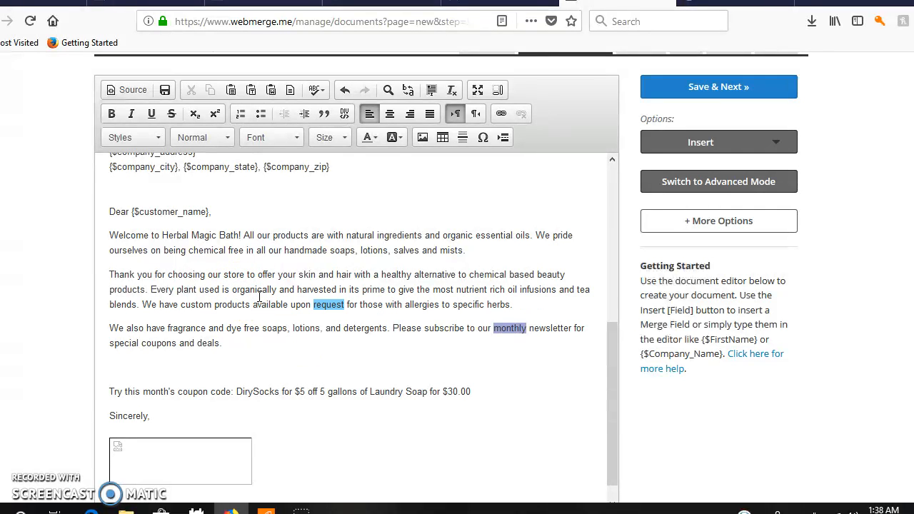
pyautogui.write('gr')
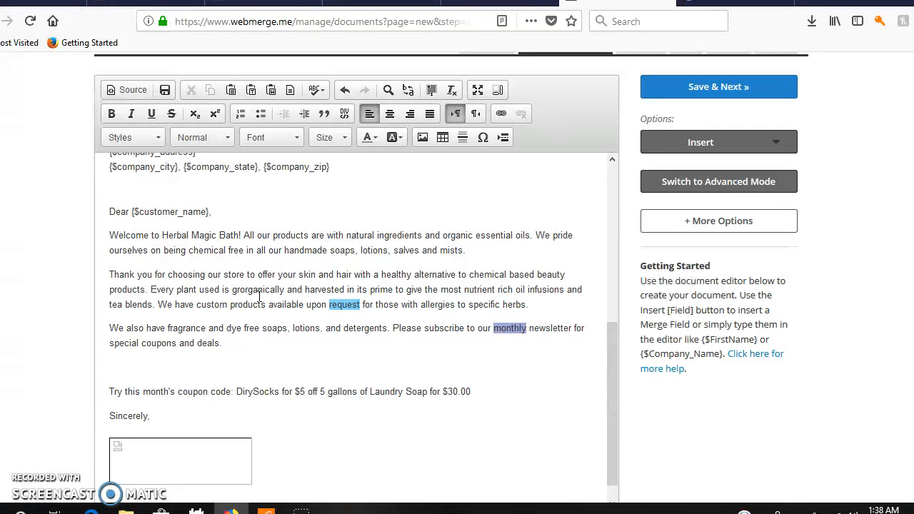
pyautogui.write('own')
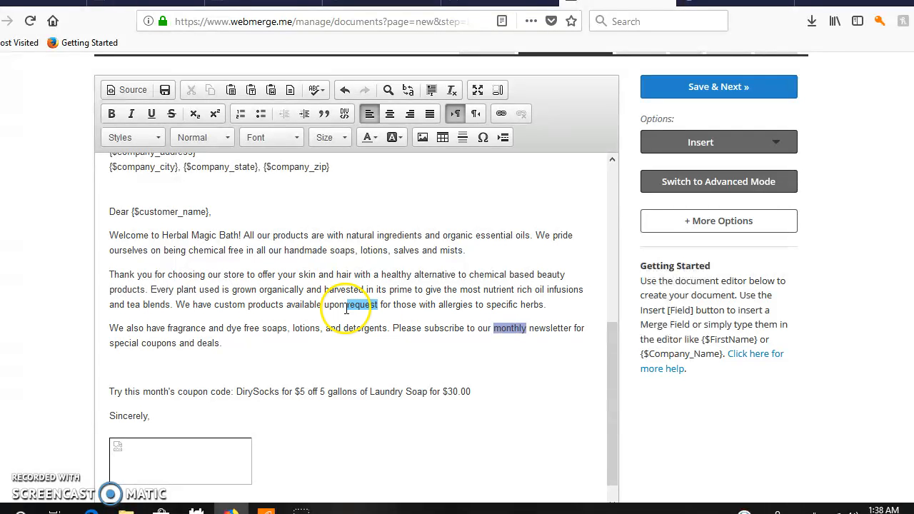
# Replace the highlighted word "request" in the second body paragraph with the same word without highlighting
pyautogui.moveTo(349, 309); pyautogui.dragTo(377, 308)
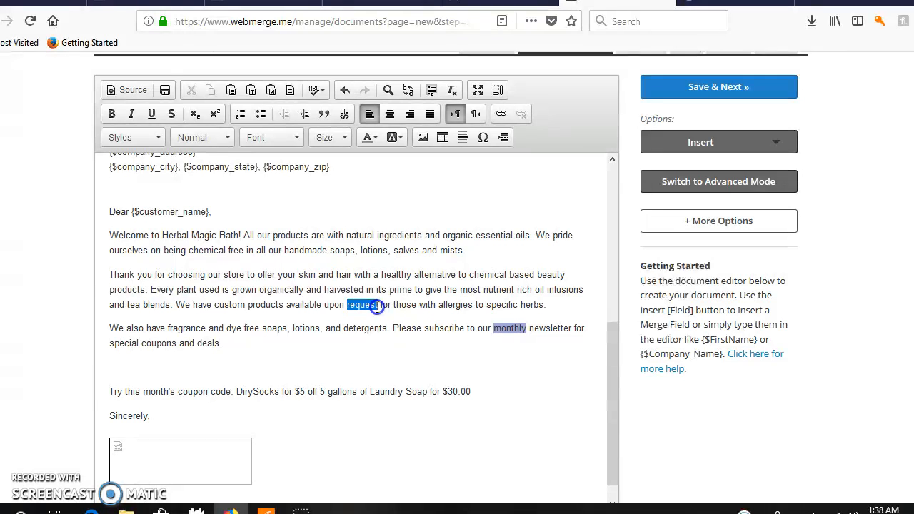
pyautogui.write('req')
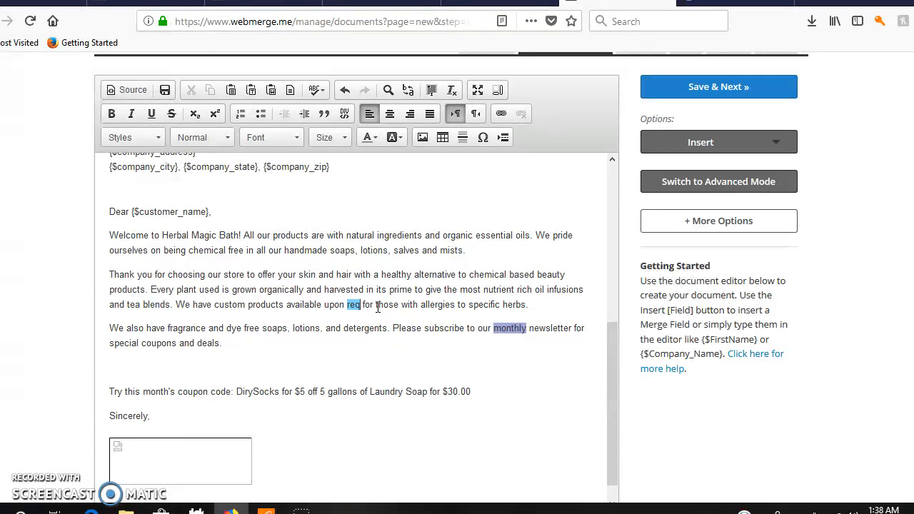
pyautogui.press('BackSpace')
pyautogui.press('BackSpace')
pyautogui.press('BackSpace')
pyautogui.press('BackSpace')
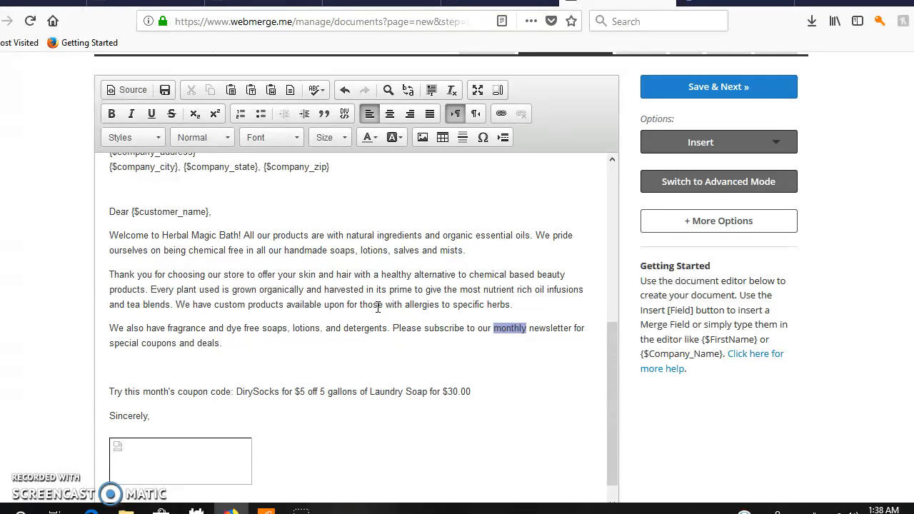
pyautogui.write('request')
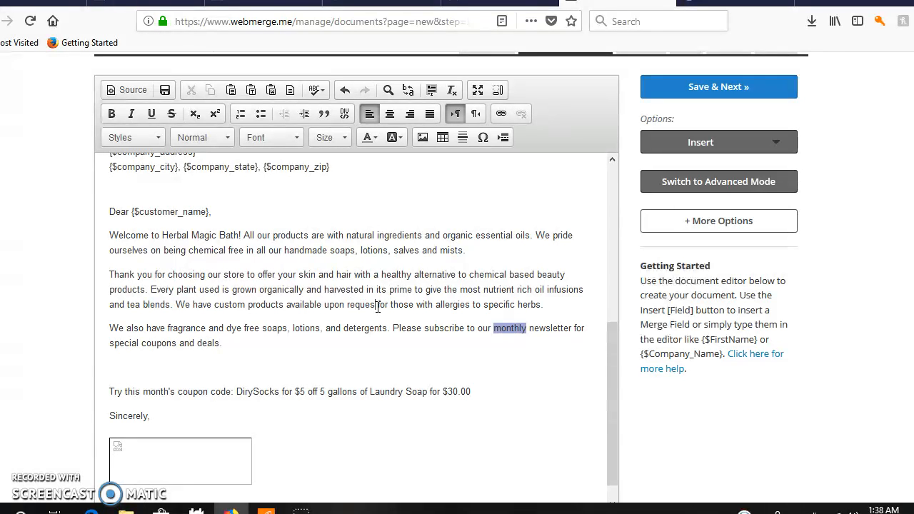
# Replace the highlighted word "monthly" before "newsletter" with the same word without highlighting
pyautogui.moveTo(494, 331); pyautogui.dragTo(509, 332)
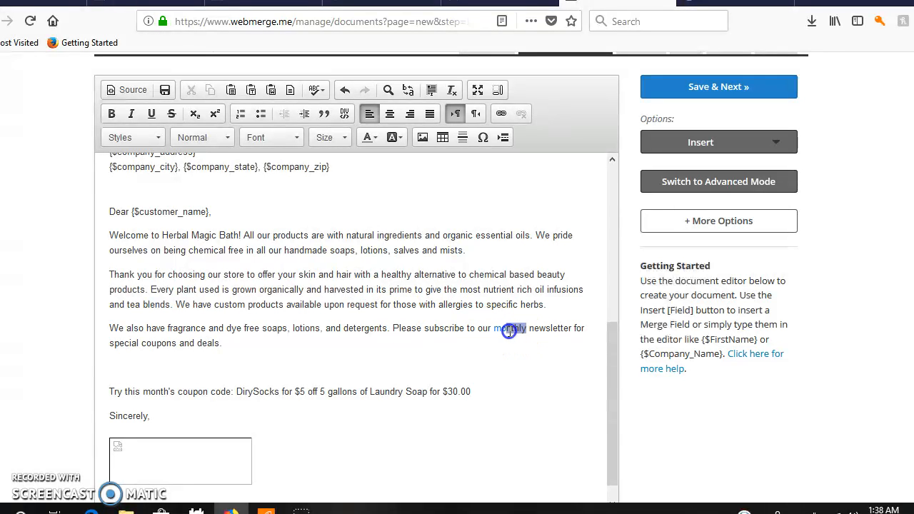
pyautogui.press('BackSpace')
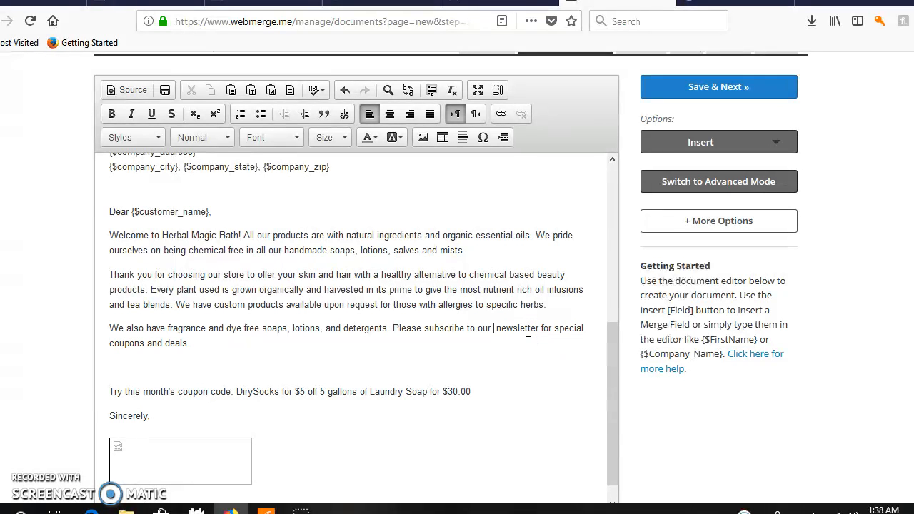
pyautogui.write('monthly')
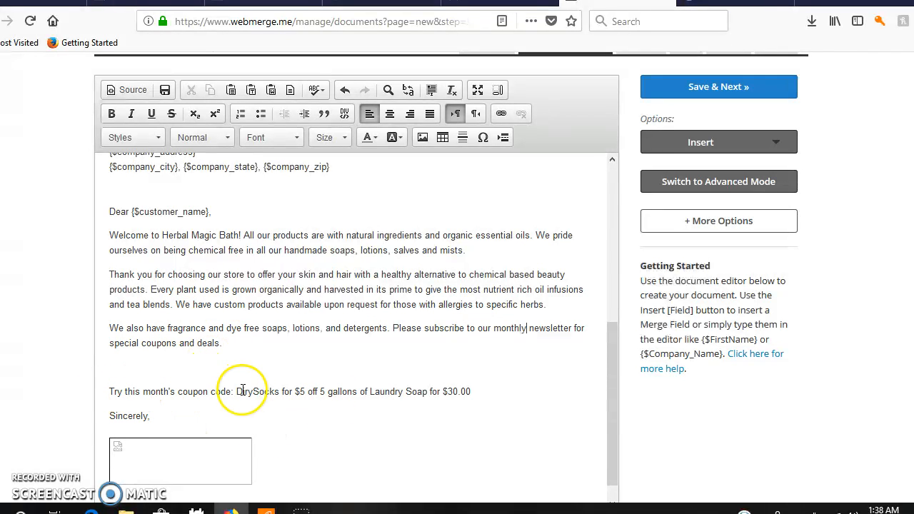
# Format the coupon code "DirySocks" in bold Georgia with red text
pyautogui.moveTo(236, 394); pyautogui.dragTo(255, 395)
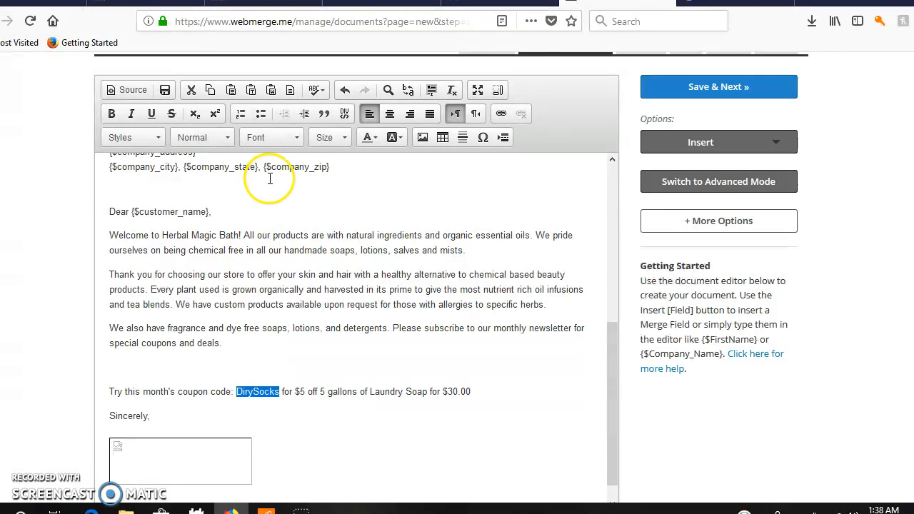
pyautogui.click(300, 139)
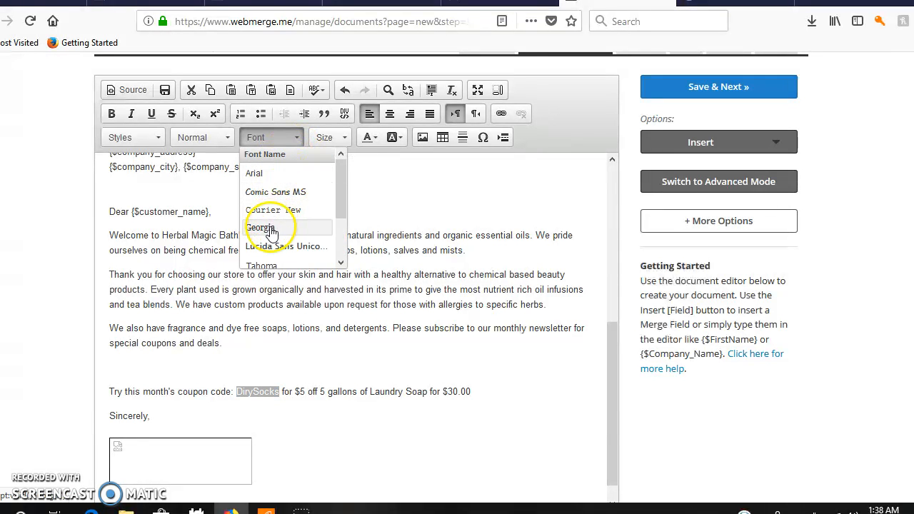
pyautogui.click(271, 229)
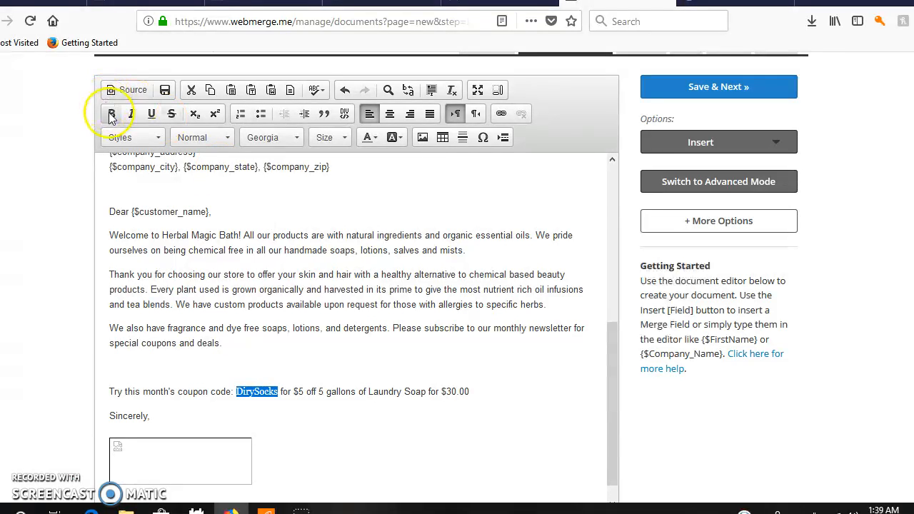
pyautogui.click(112, 115)
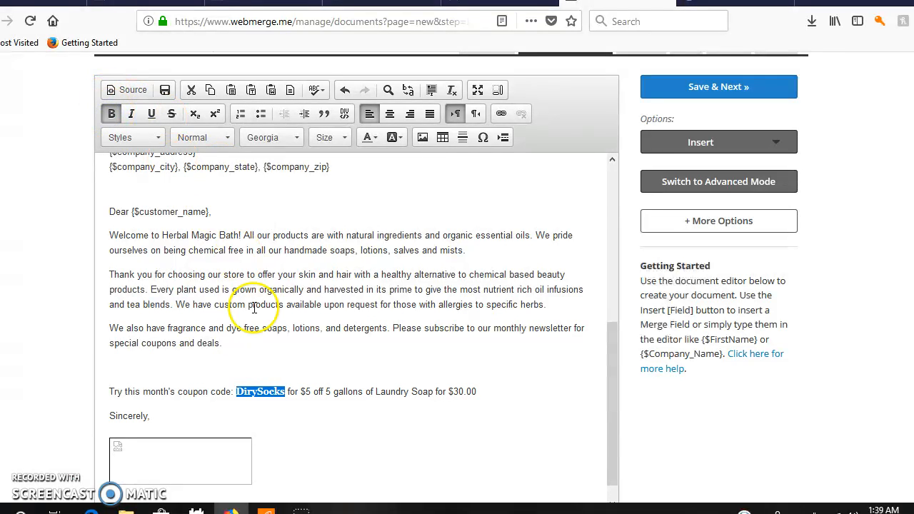
pyautogui.click(368, 138)
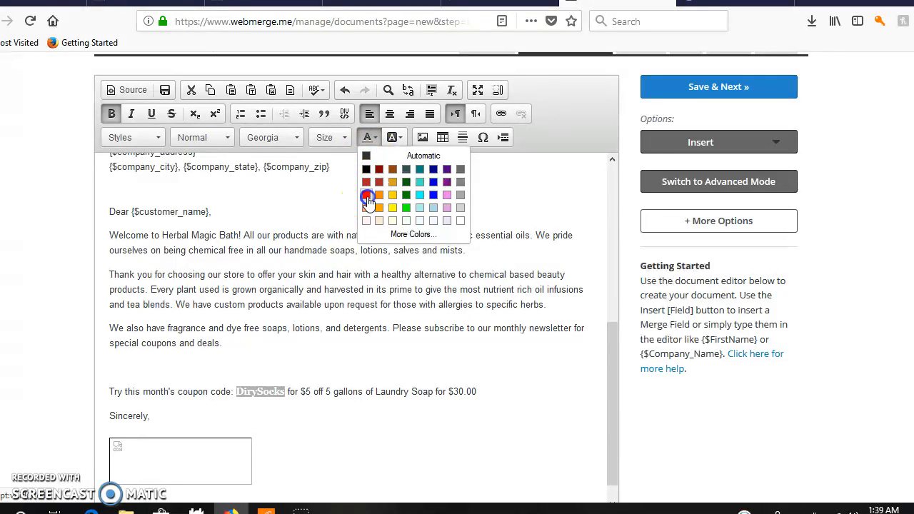
pyautogui.click(366, 195)
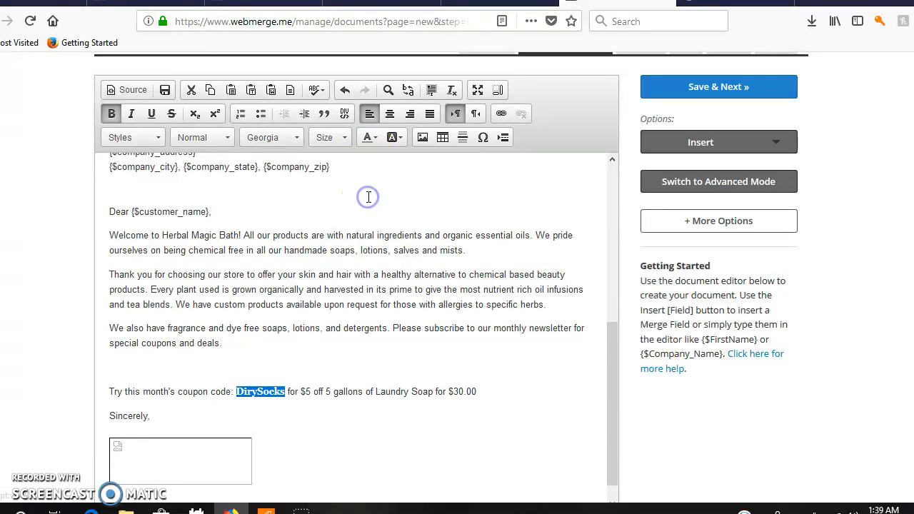
pyautogui.click(317, 423)
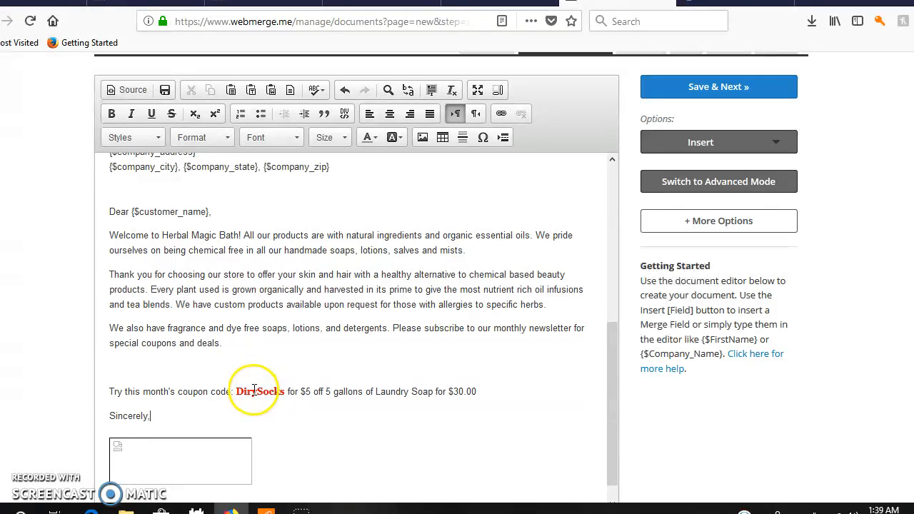
# Add the sender's full name on a new line directly below "Sincerely,"
pyautogui.click(161, 420)
pyautogui.press('Return')
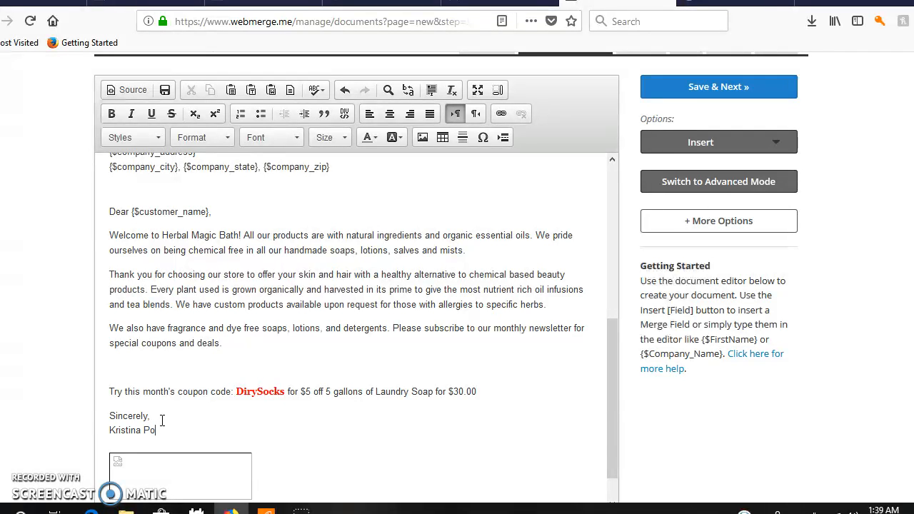
# Delete the template's placeholder sender name beneath the signature image box
pyautogui.moveTo(619, 387); pyautogui.dragTo(619, 404)
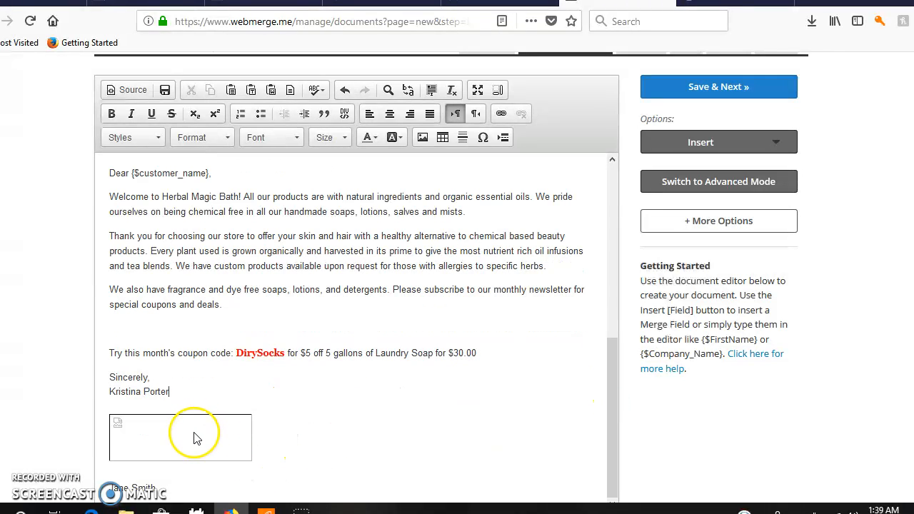
pyautogui.moveTo(161, 489); pyautogui.dragTo(139, 488)
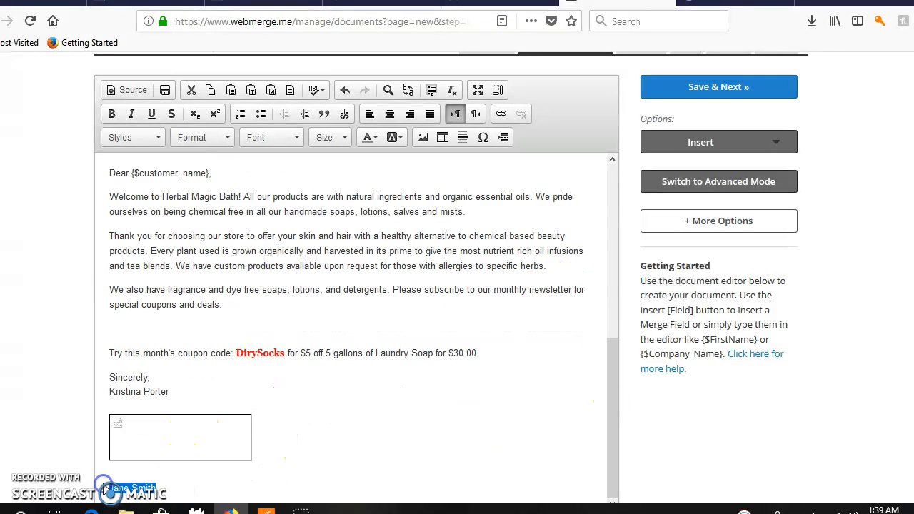
pyautogui.press('BackSpace')
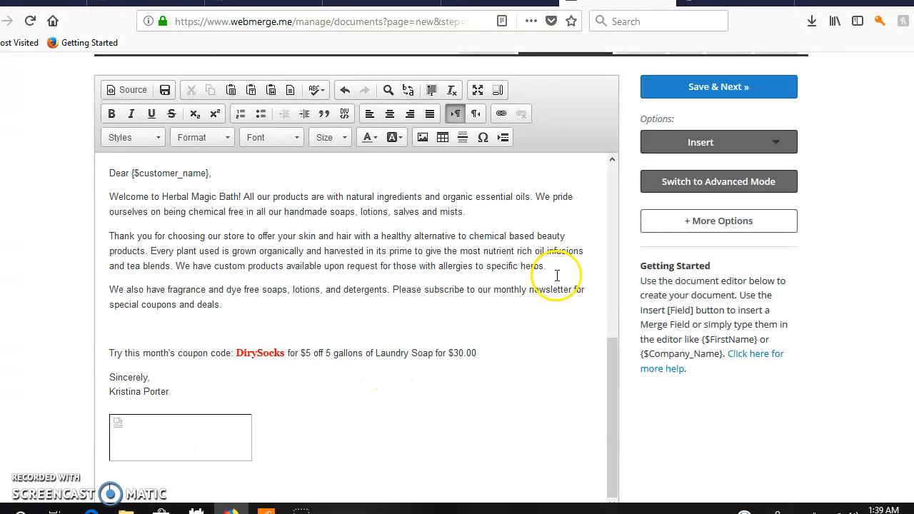
# Examine the insertable element types and the header and footer options available for the document
pyautogui.scroll(2, 457, 286)
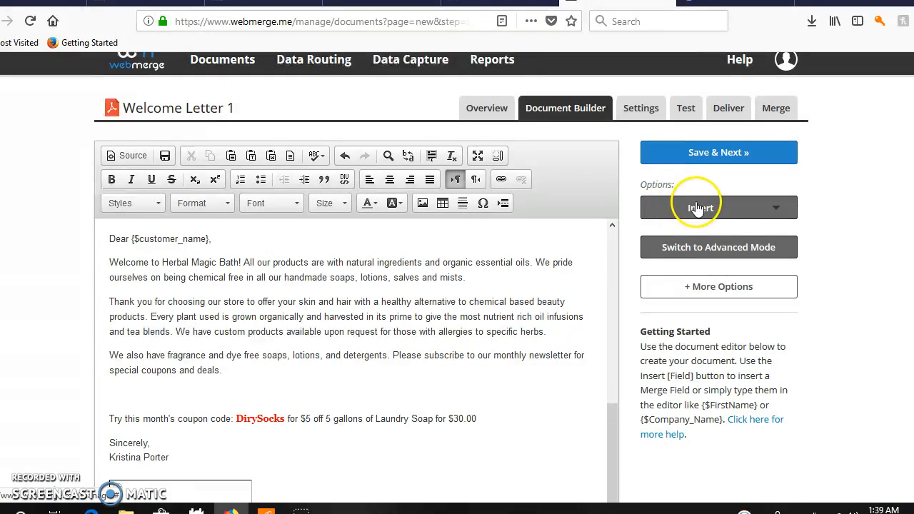
pyautogui.click(775, 211)
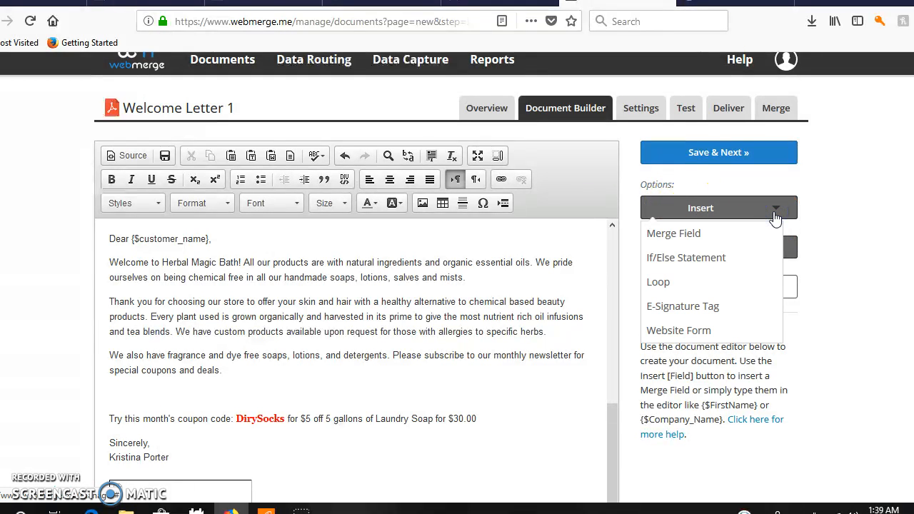
pyautogui.click(679, 238)
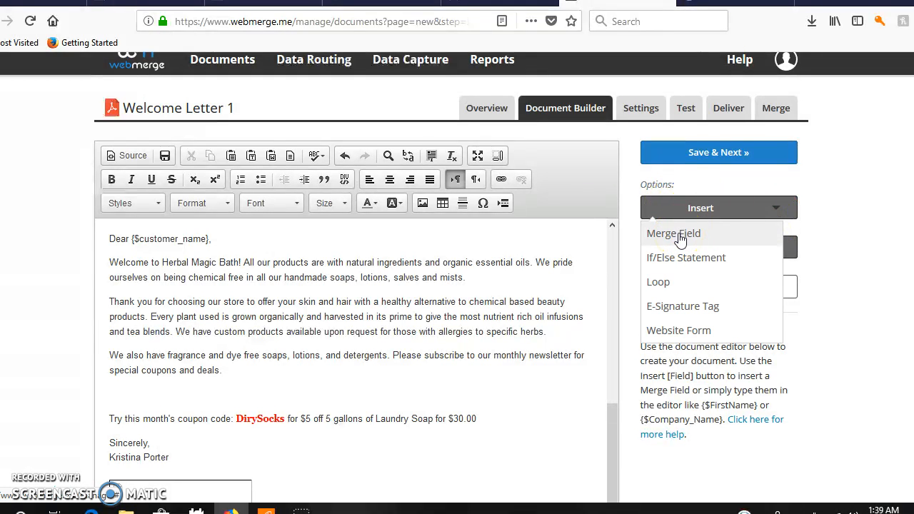
pyautogui.click(665, 266)
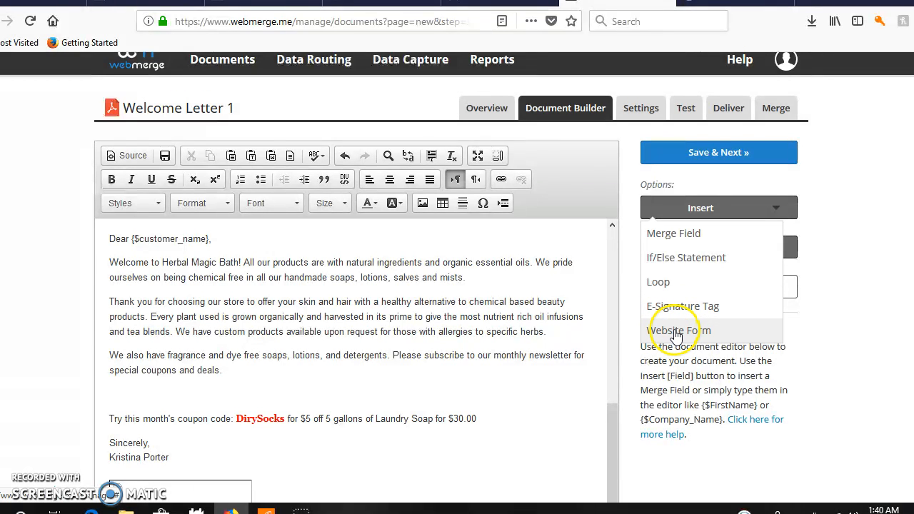
pyautogui.click(786, 209)
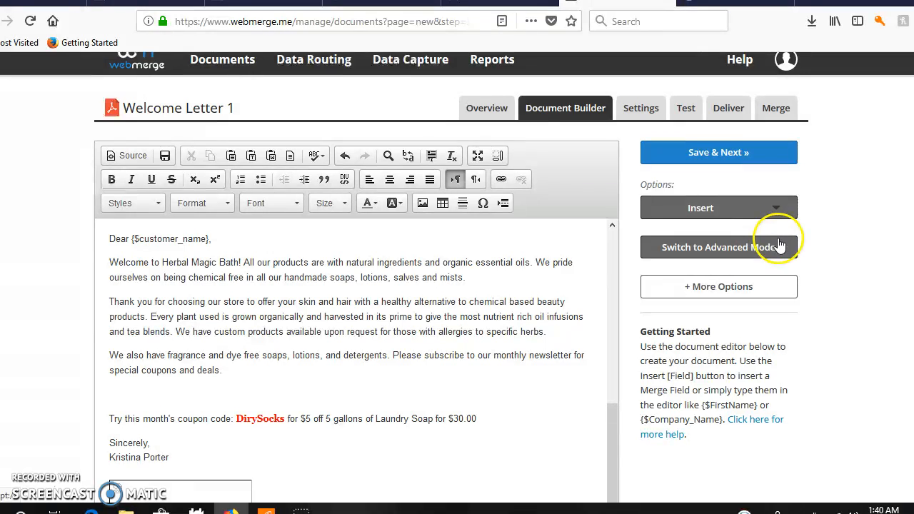
pyautogui.click(700, 289)
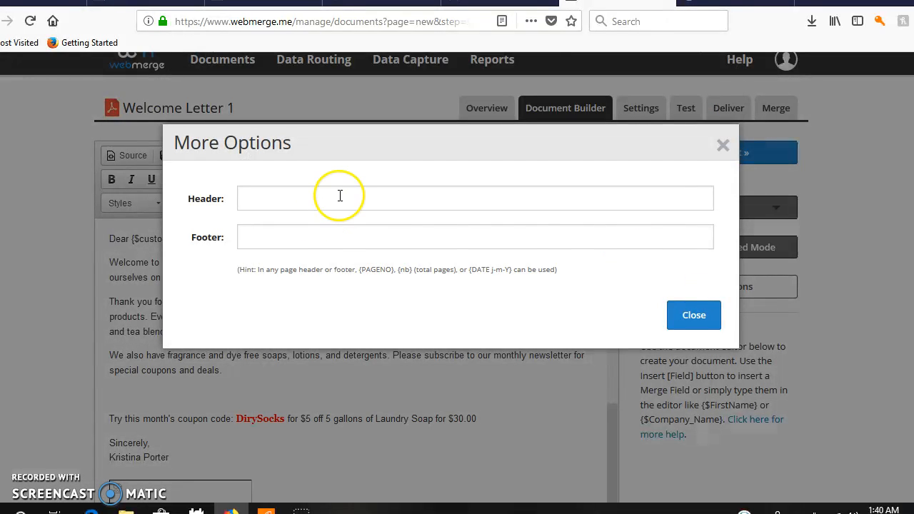
pyautogui.click(731, 147)
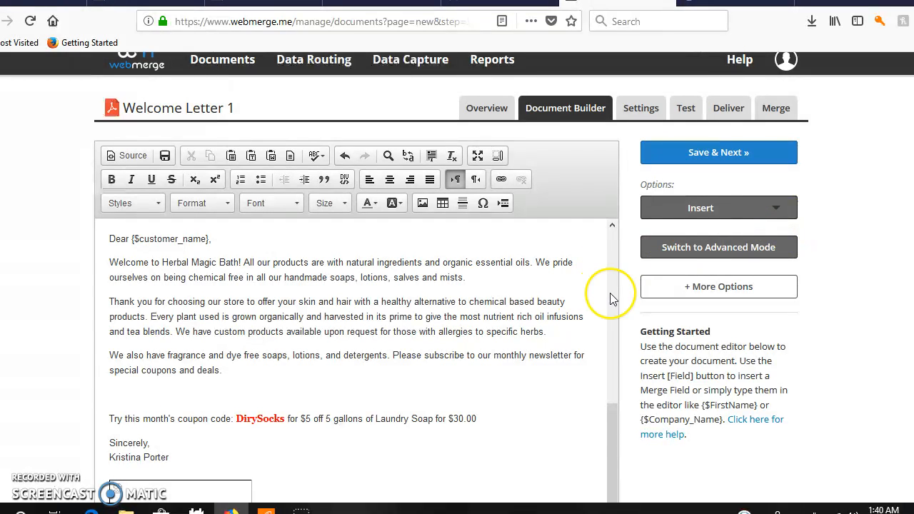
pyautogui.click(614, 446)
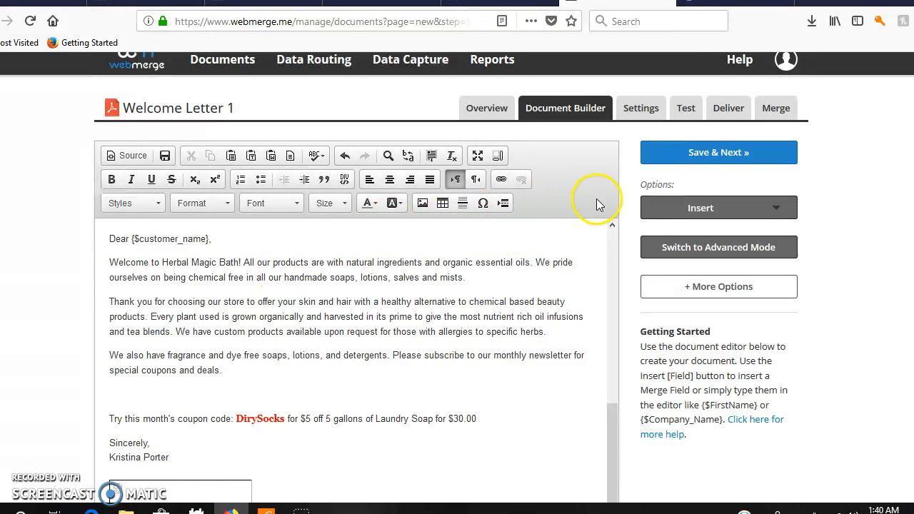
# Save the letter, continue to its settings, and check the available page sizes, keeping Letter, 8.5x11 in
pyautogui.click(707, 159)
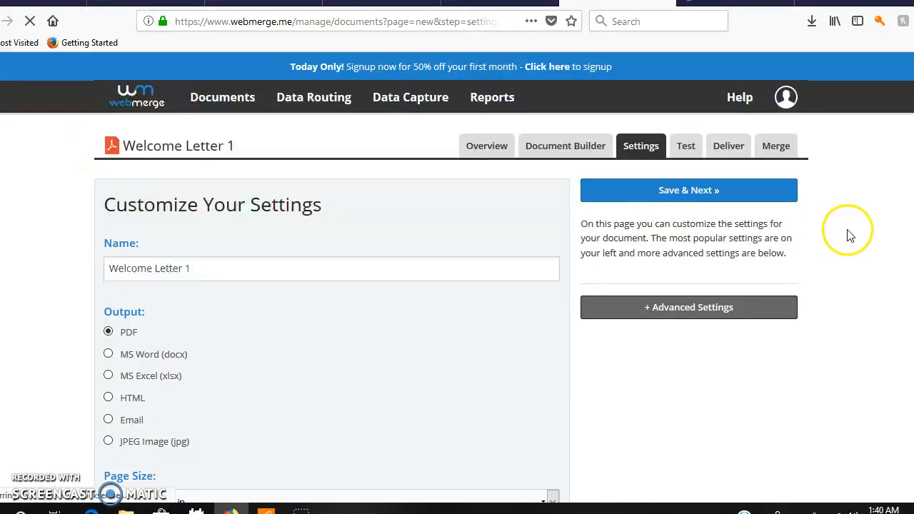
pyautogui.scroll(-3, 884, 250)
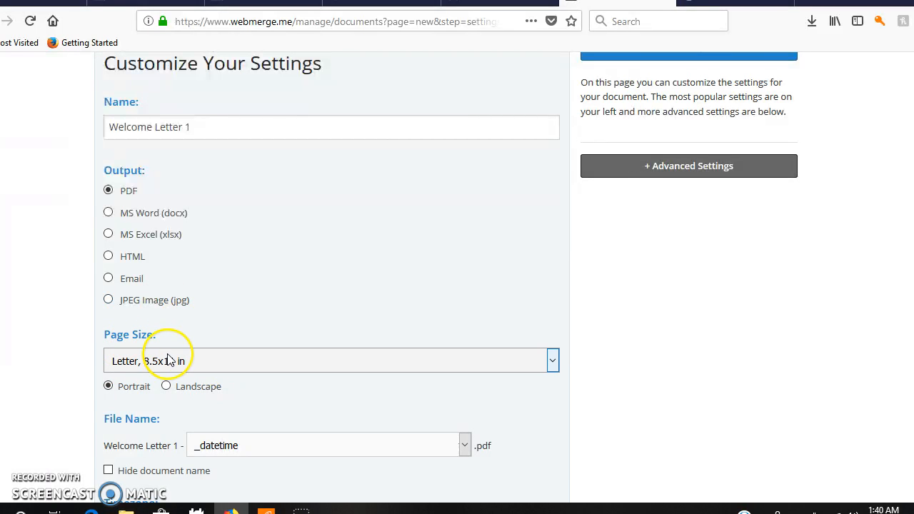
pyautogui.click(554, 367)
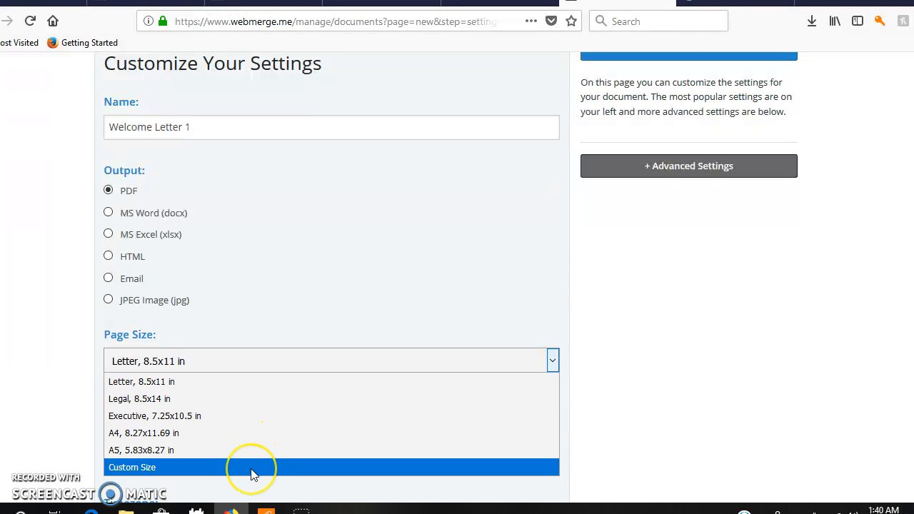
pyautogui.click(327, 322)
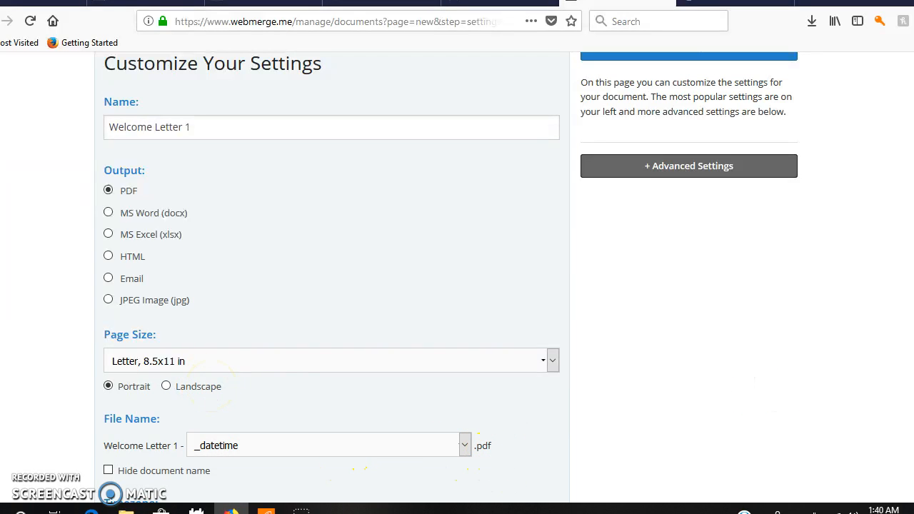
# Set the timezone to (GMT-6:00) Central Time (US & Canada) and the status to Test Mode, then save the settings
pyautogui.scroll(-5, 331, 277)
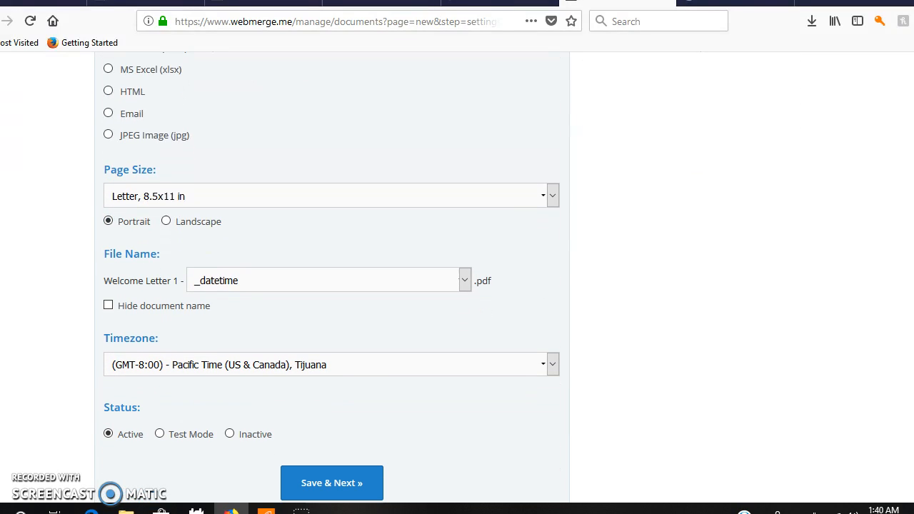
pyautogui.click(554, 374)
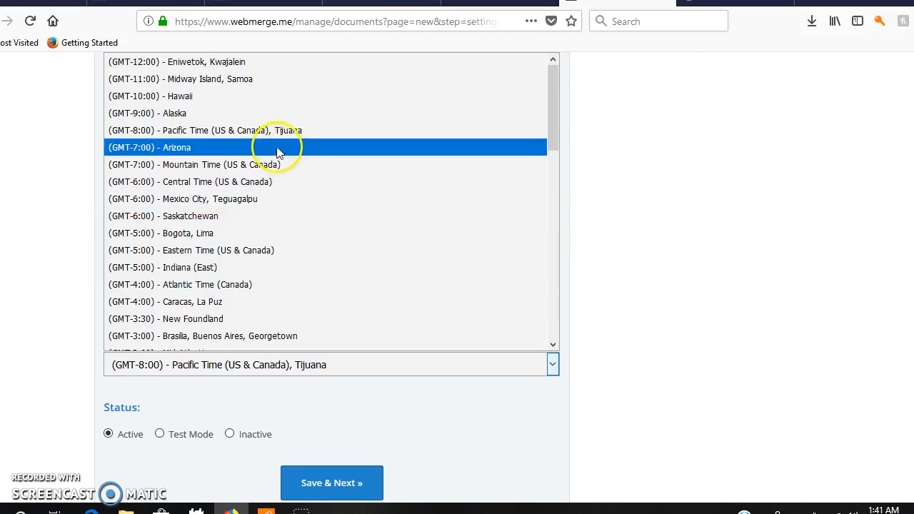
pyautogui.click(275, 183)
pyautogui.click(189, 434)
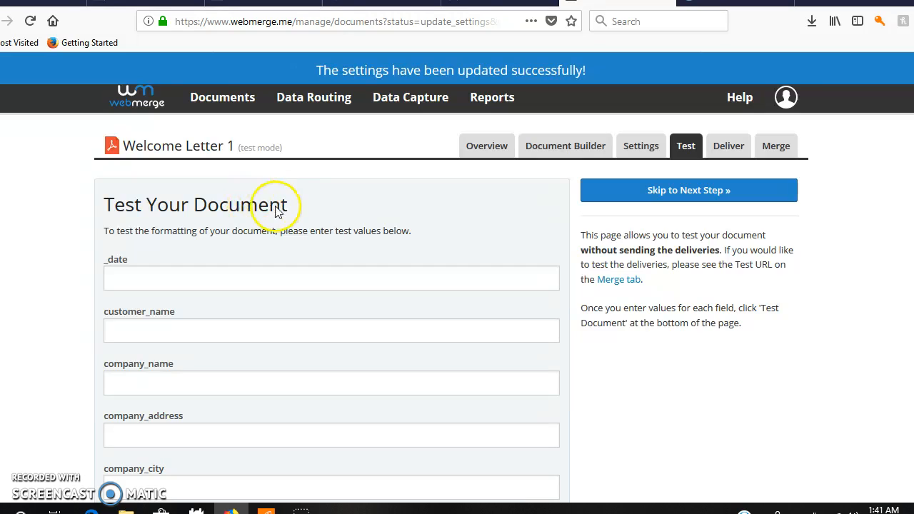
# Enter 07/27/2018 as the test date and fill in the customer's name
pyautogui.click(190, 281)
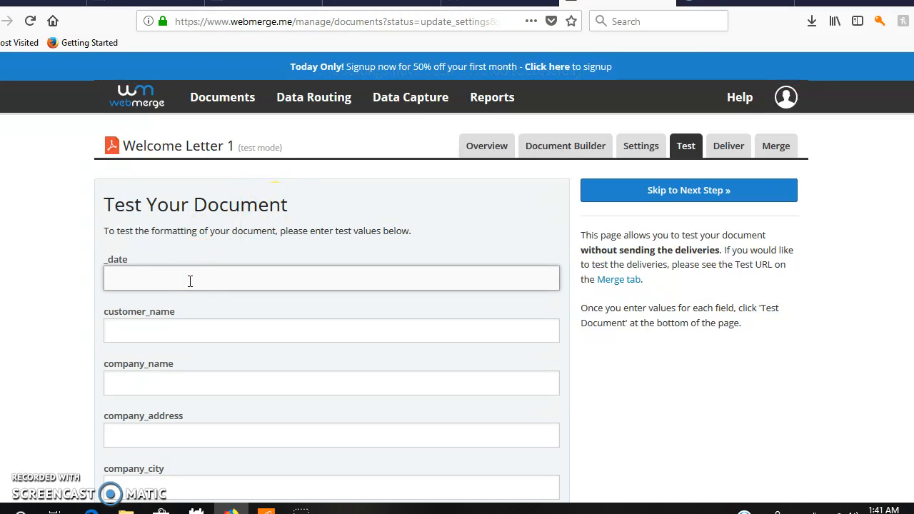
pyautogui.write('07/')
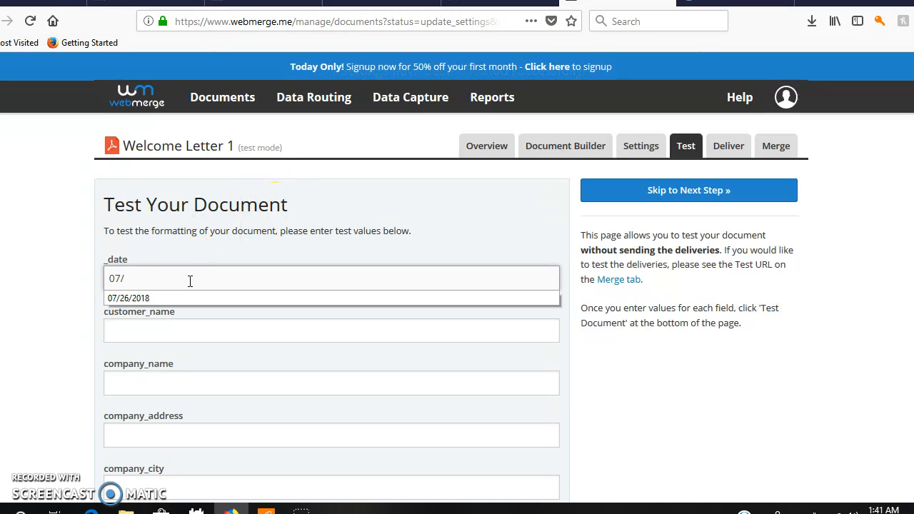
pyautogui.write('018')
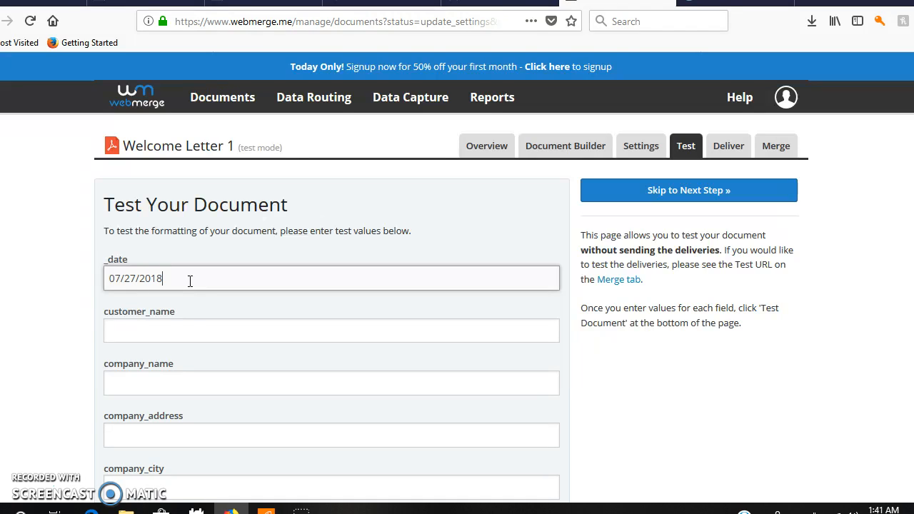
pyautogui.click(145, 325)
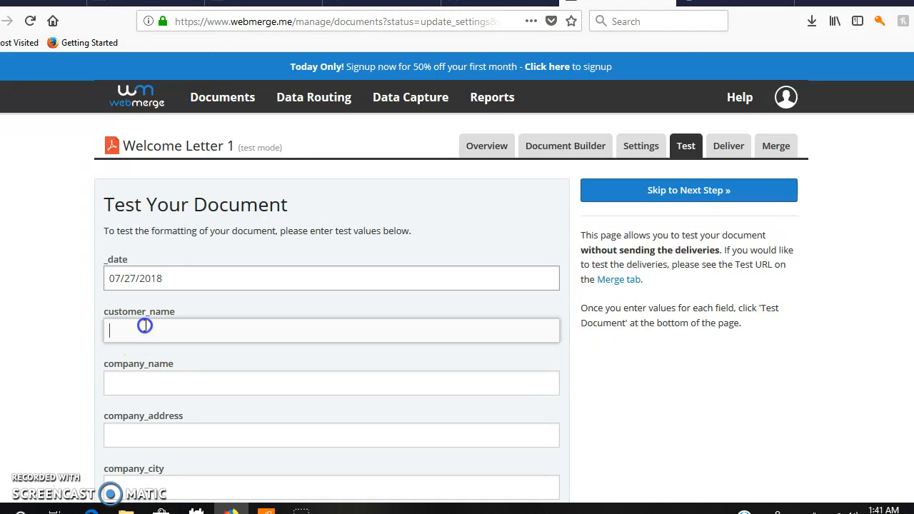
pyautogui.write('Ru')
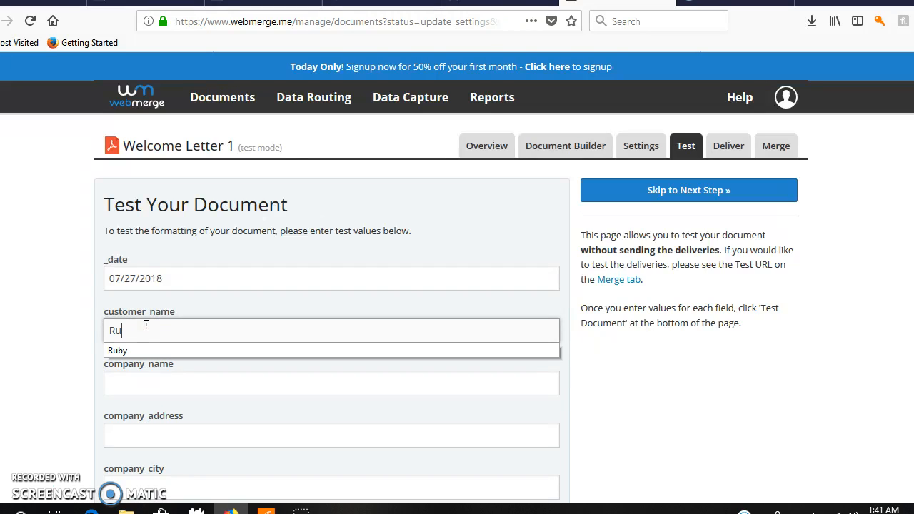
pyautogui.write('by')
pyautogui.click(148, 349)
# Fill in the test company name as Moon River and enter the company's street address
pyautogui.click(148, 374)
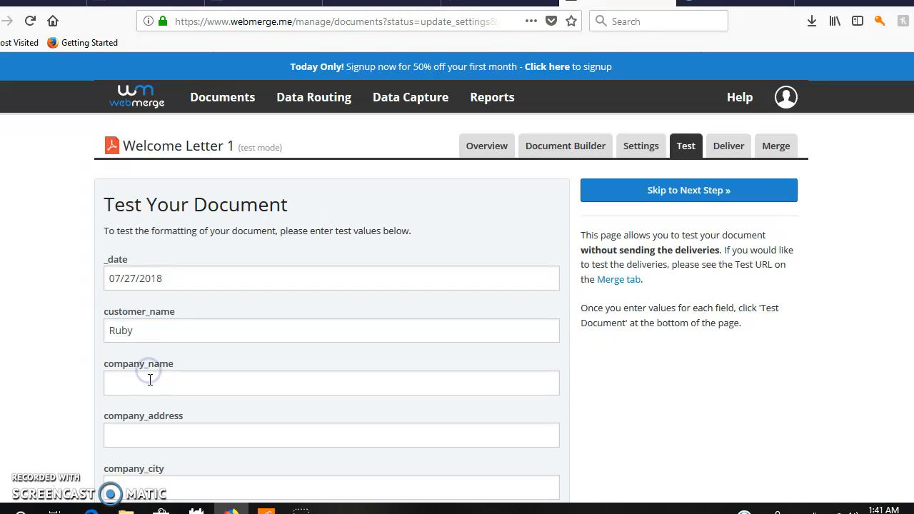
pyautogui.click(148, 380)
pyautogui.click(150, 403)
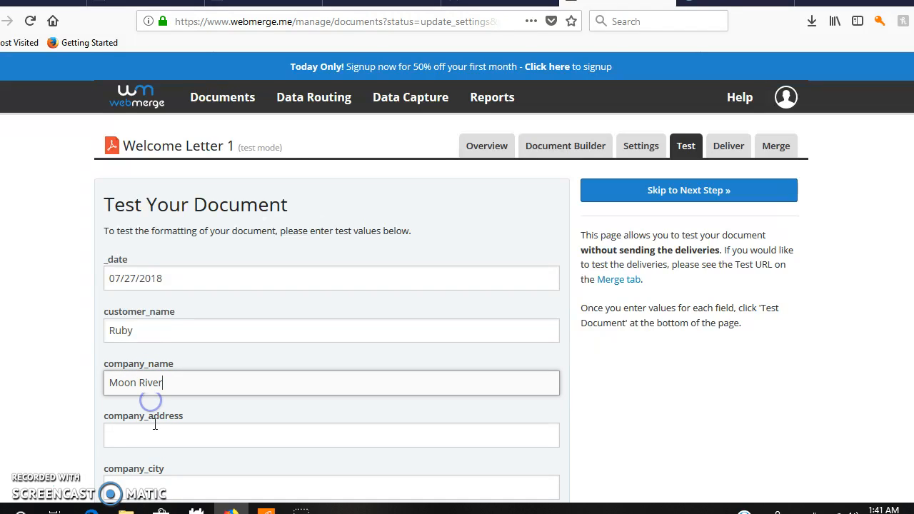
pyautogui.click(154, 427)
pyautogui.click(157, 455)
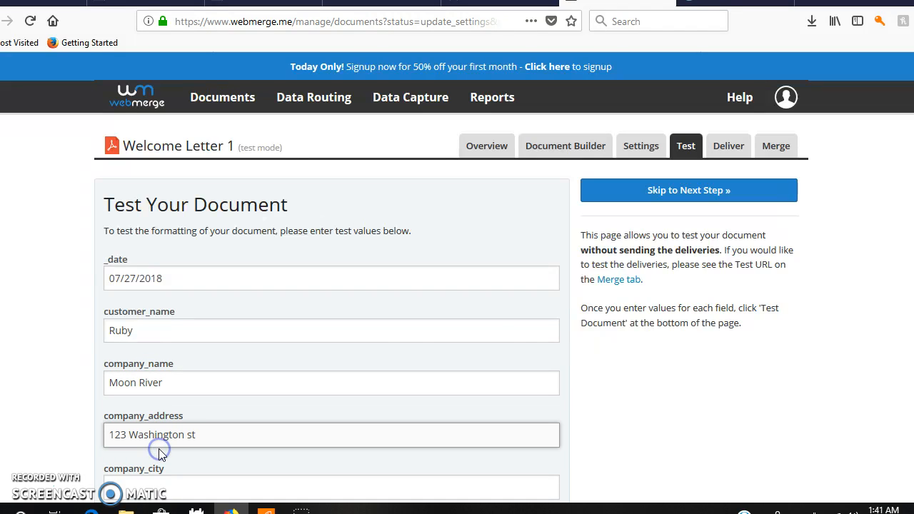
# Fill in the company's city, state and zip code in the test values
pyautogui.scroll(-3, 478, 247)
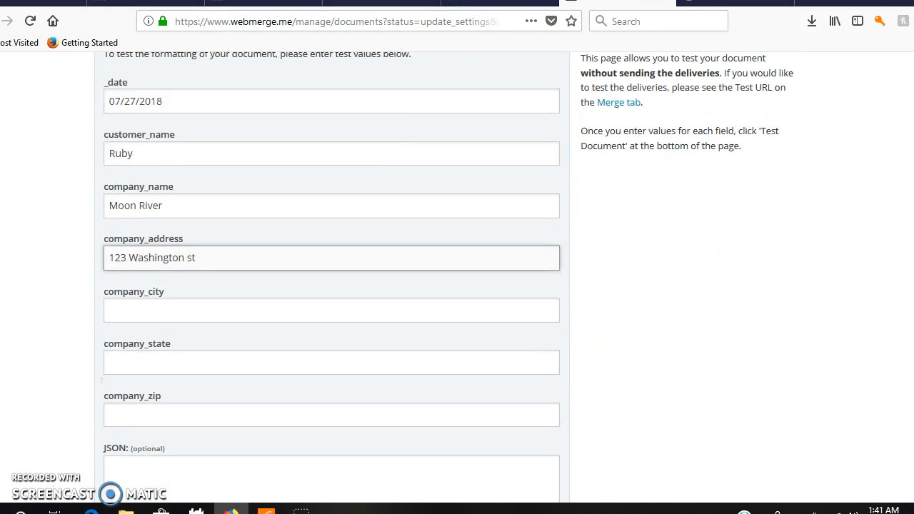
pyautogui.click(370, 256)
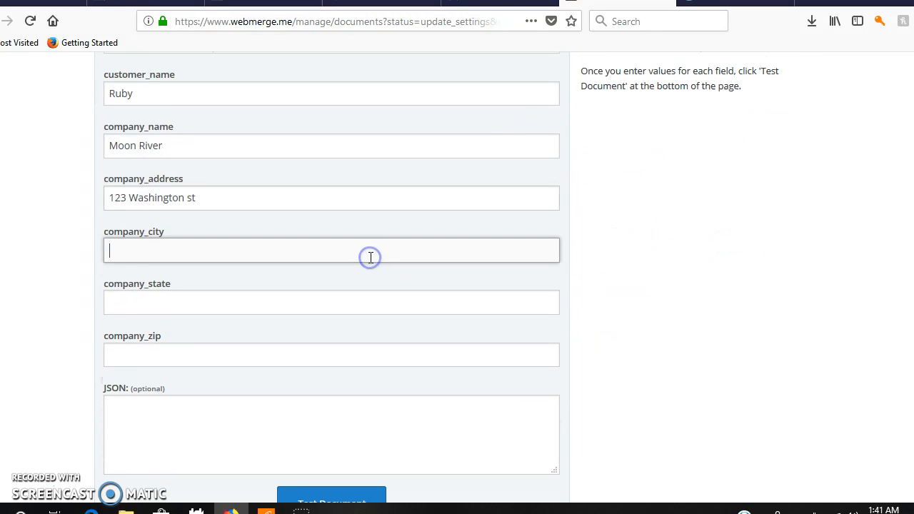
pyautogui.click(313, 274)
pyautogui.click(218, 295)
pyautogui.click(190, 327)
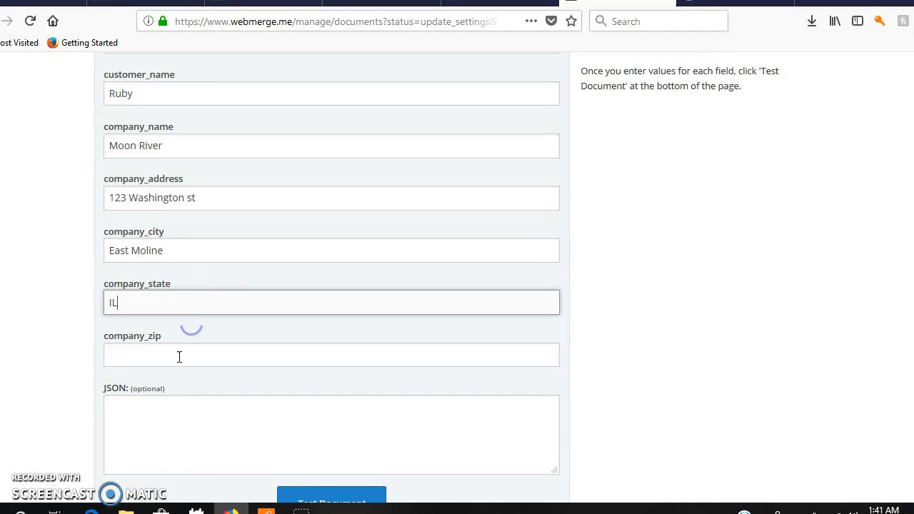
pyautogui.click(180, 357)
pyautogui.click(168, 377)
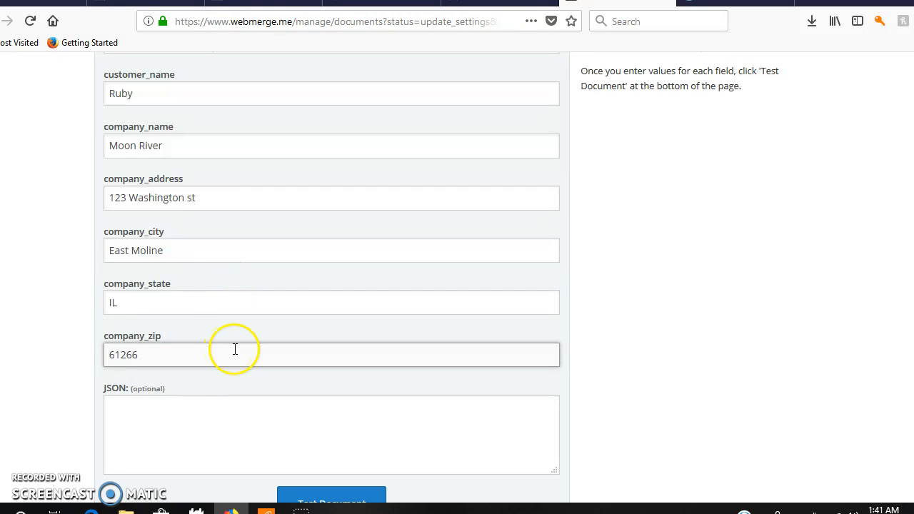
pyautogui.scroll(-2, 765, 323)
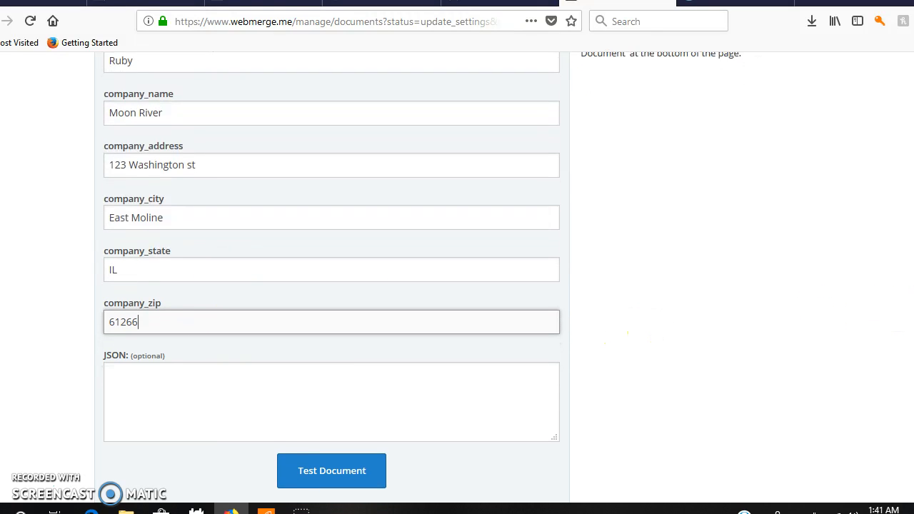
pyautogui.click(385, 448)
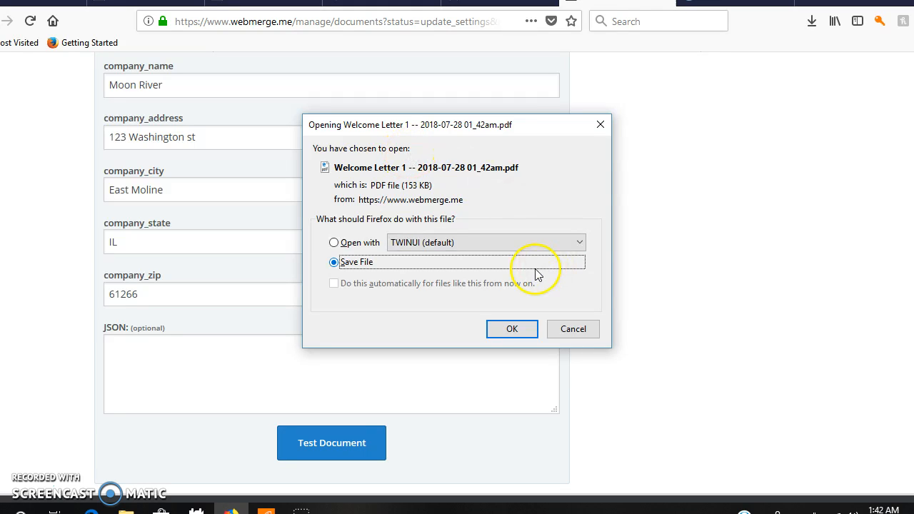
pyautogui.click(503, 330)
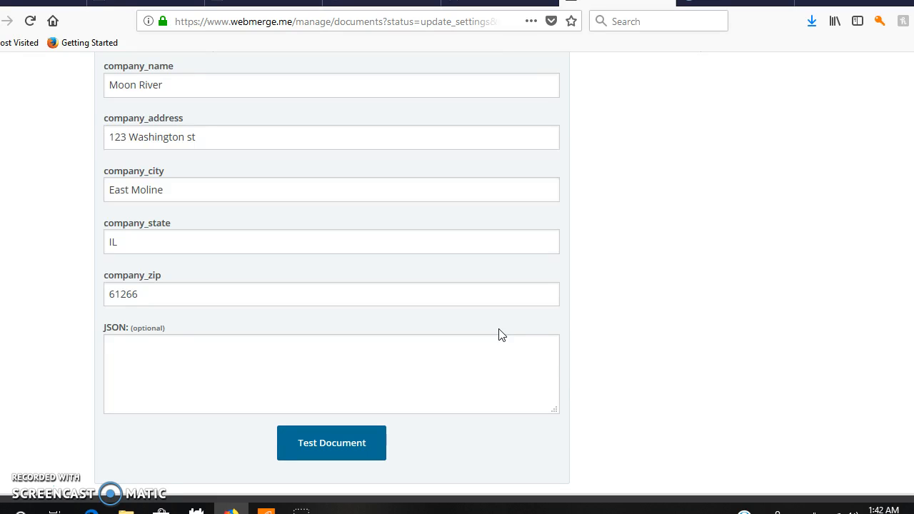
pyautogui.click(812, 21)
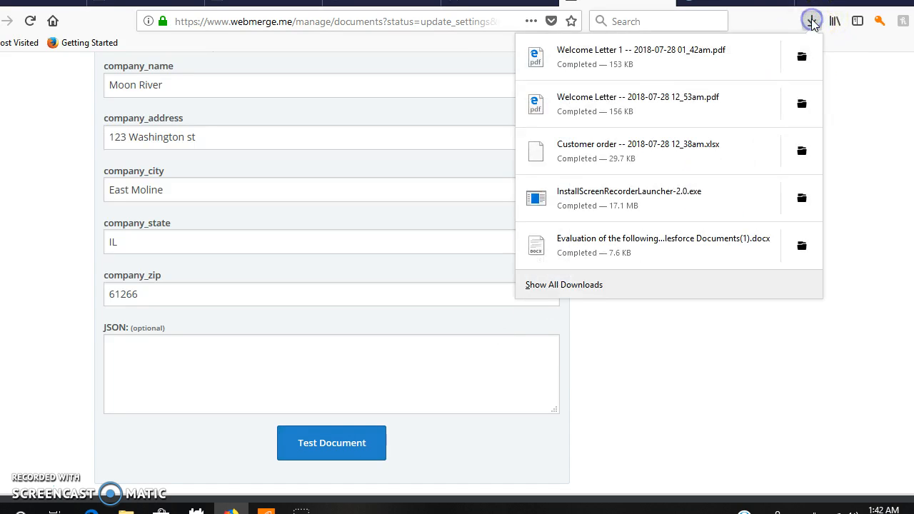
pyautogui.click(729, 50)
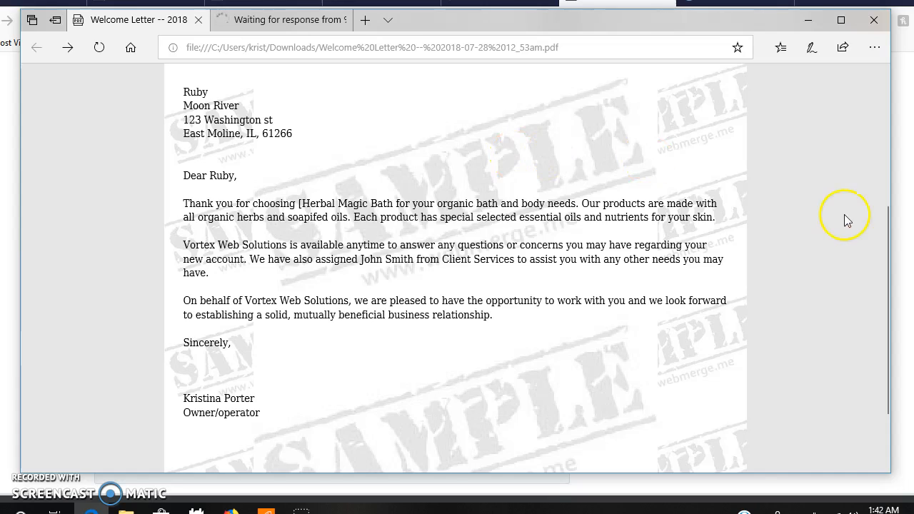
# Bring up the "Welcome Letter 1" test PDF and review the merged letter from its letterhead down to the signature
pyautogui.click(874, 20)
pyautogui.scroll(1, 457, 279)
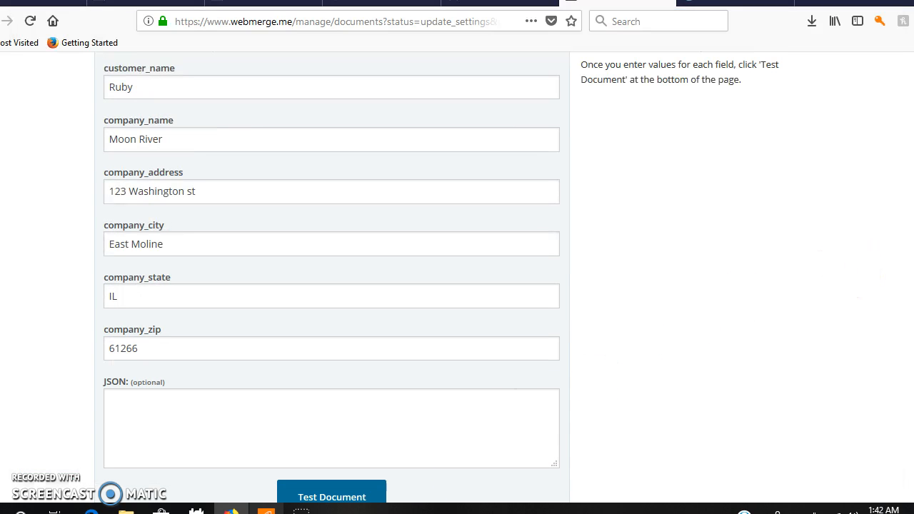
pyautogui.click(92, 511)
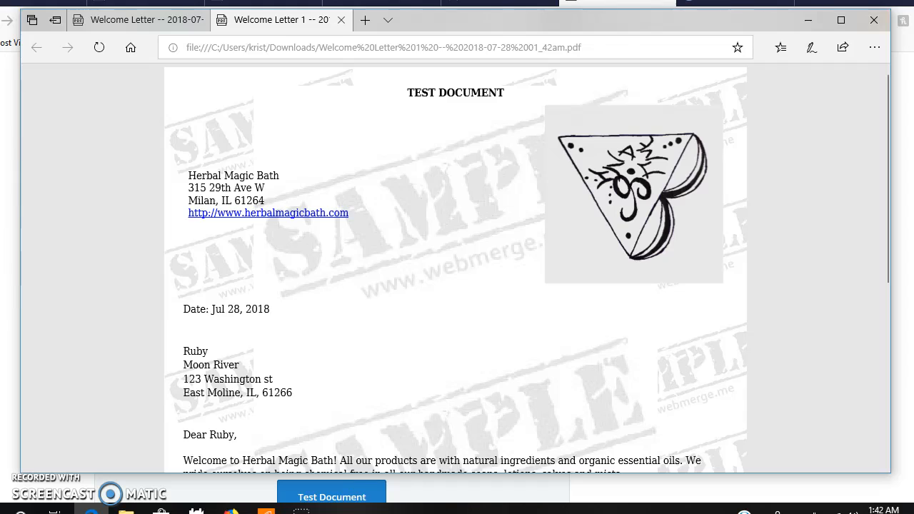
pyautogui.click(909, 329)
pyautogui.scroll(-1, 909, 329)
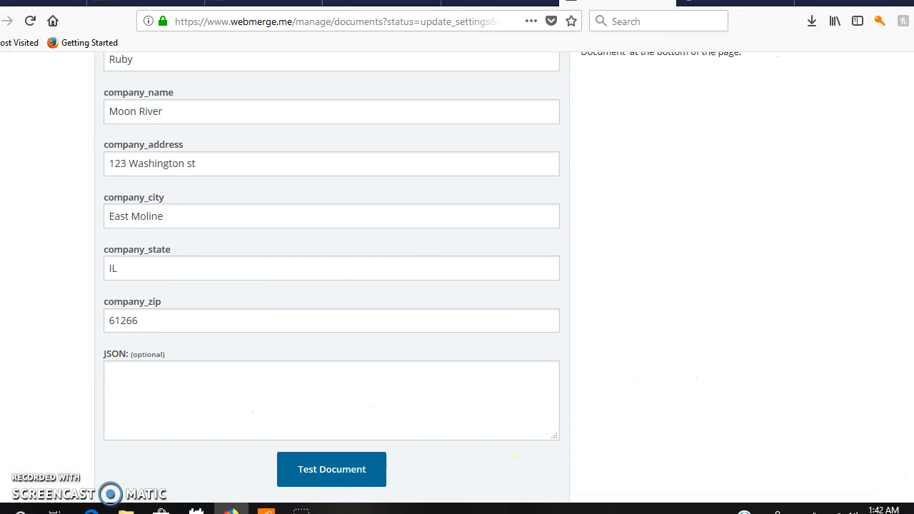
pyautogui.click(91, 511)
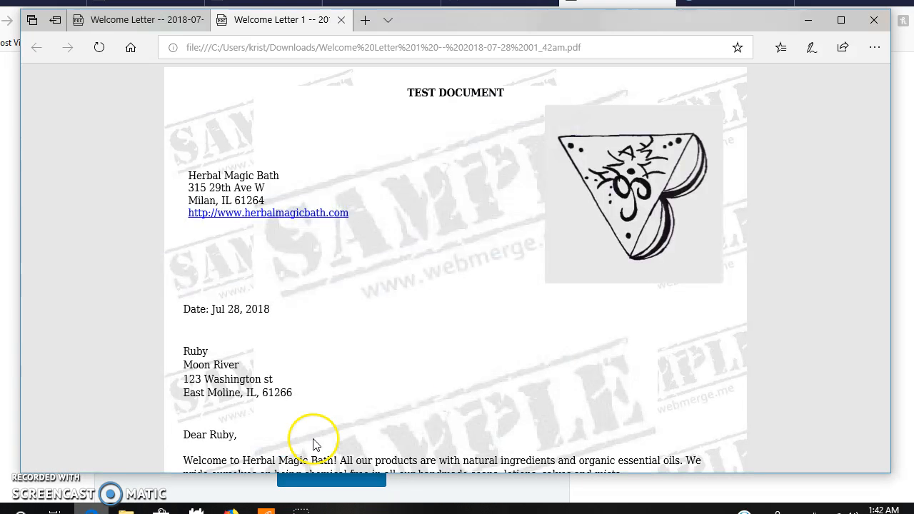
pyautogui.moveTo(888, 265); pyautogui.dragTo(882, 412)
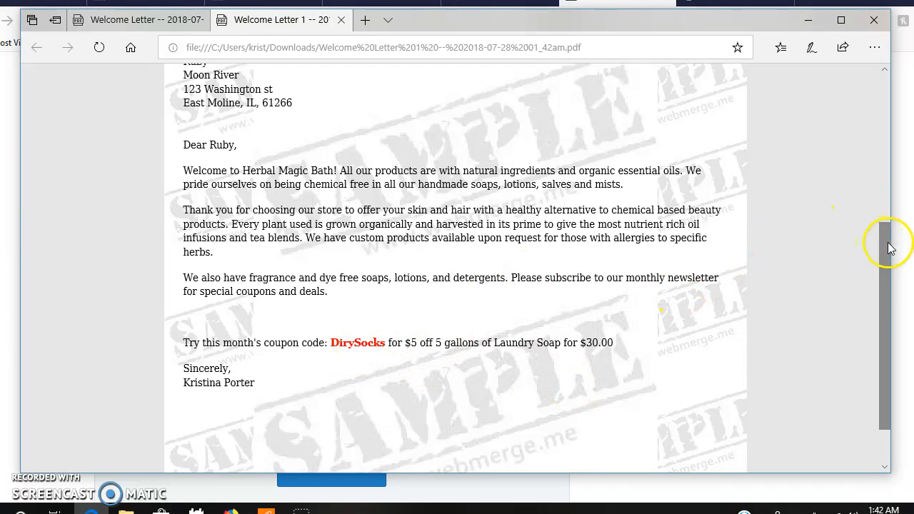
pyautogui.moveTo(883, 245); pyautogui.dragTo(884, 282)
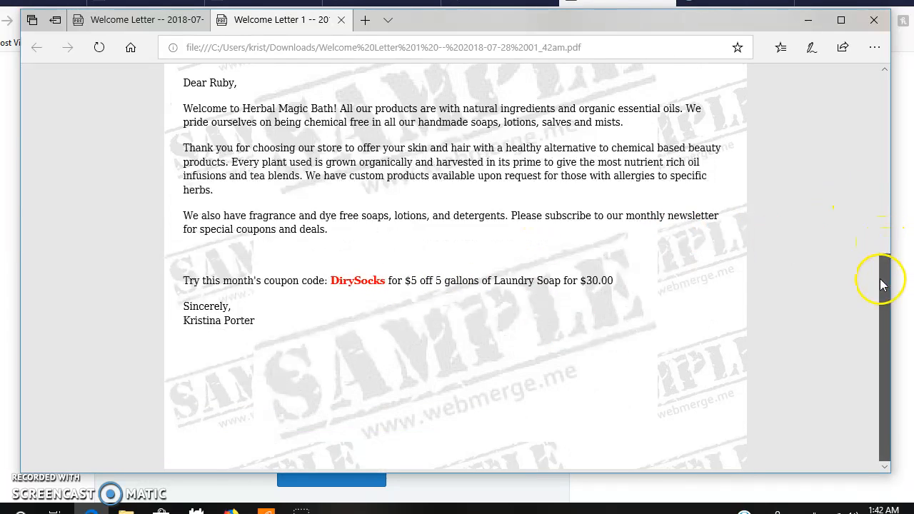
# Close the PDF viewer window together with all of its open letters
pyautogui.click(876, 25)
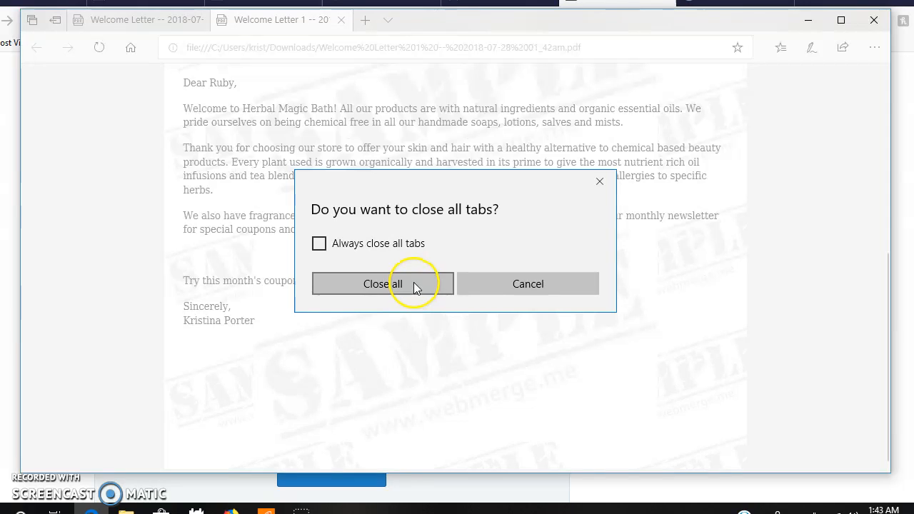
pyautogui.click(531, 293)
pyautogui.click(870, 31)
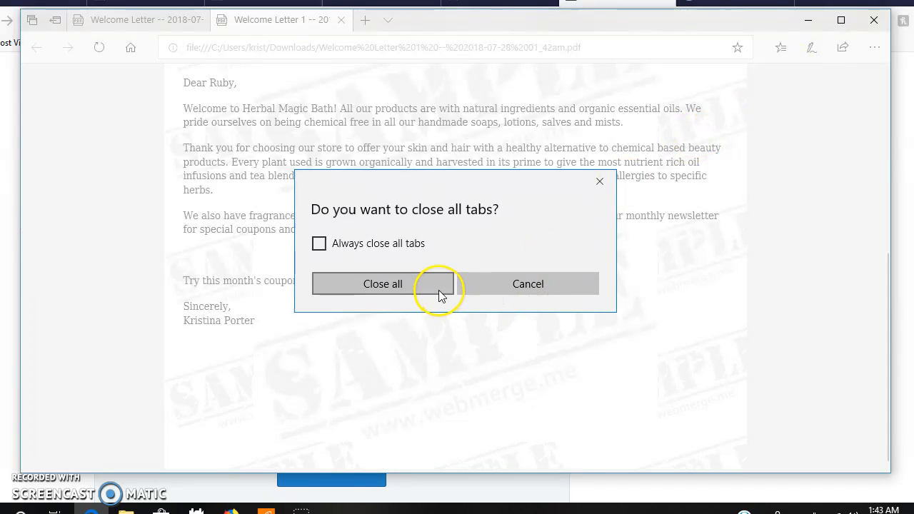
pyautogui.click(438, 290)
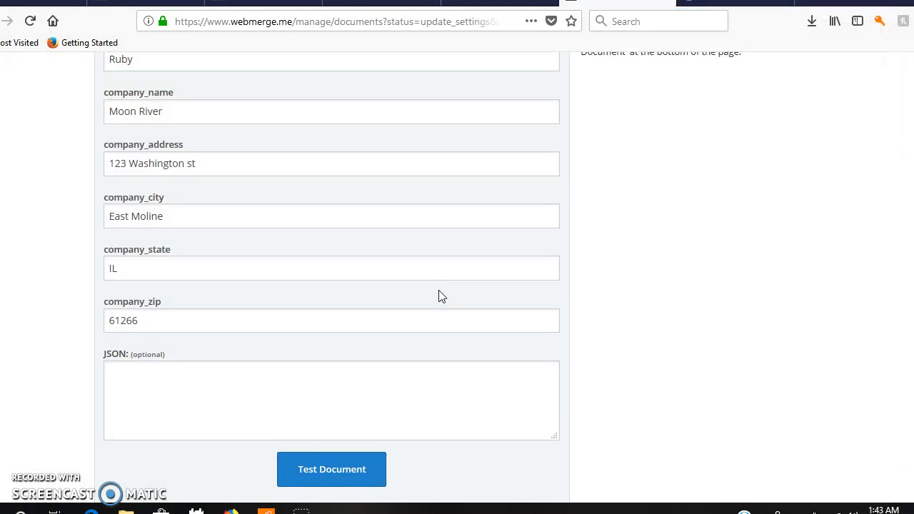
# Skip past testing and save the existing email delivery to reach the merge options, including the Merge URL and Test URL
pyautogui.scroll(5, 332, 285)
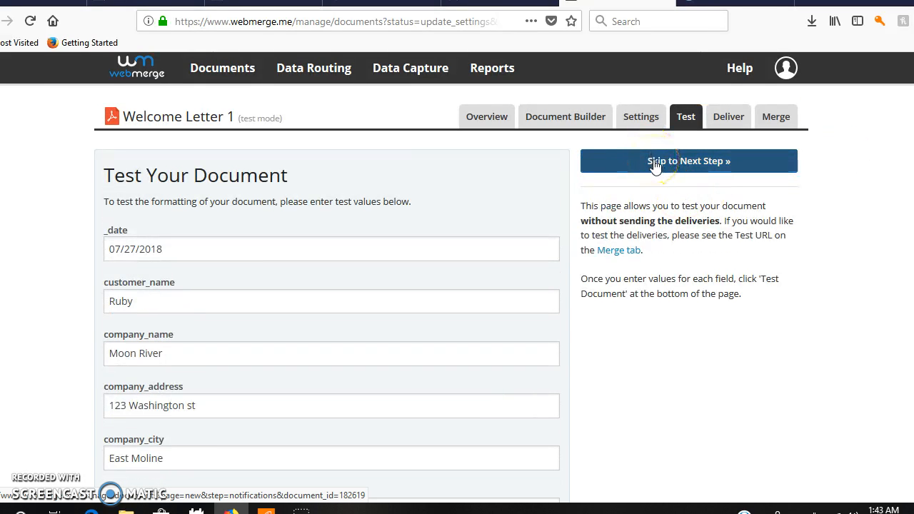
pyautogui.click(655, 163)
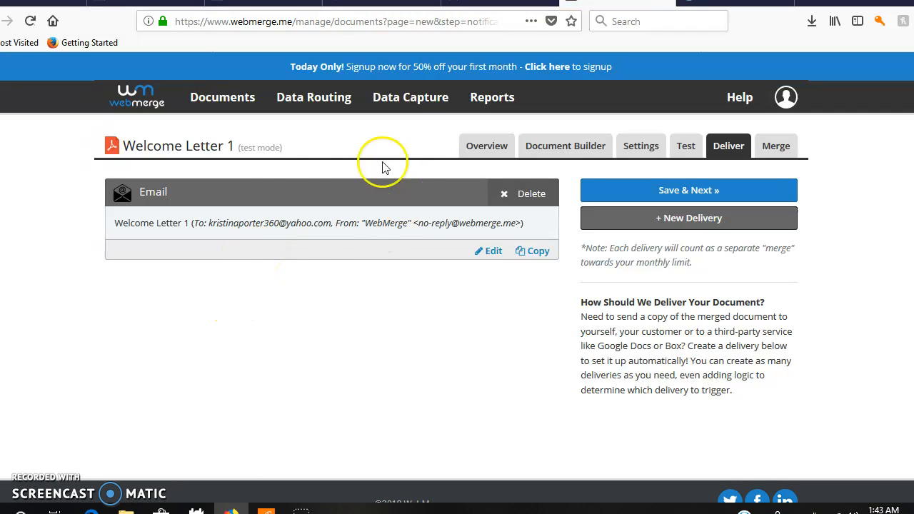
pyautogui.click(640, 199)
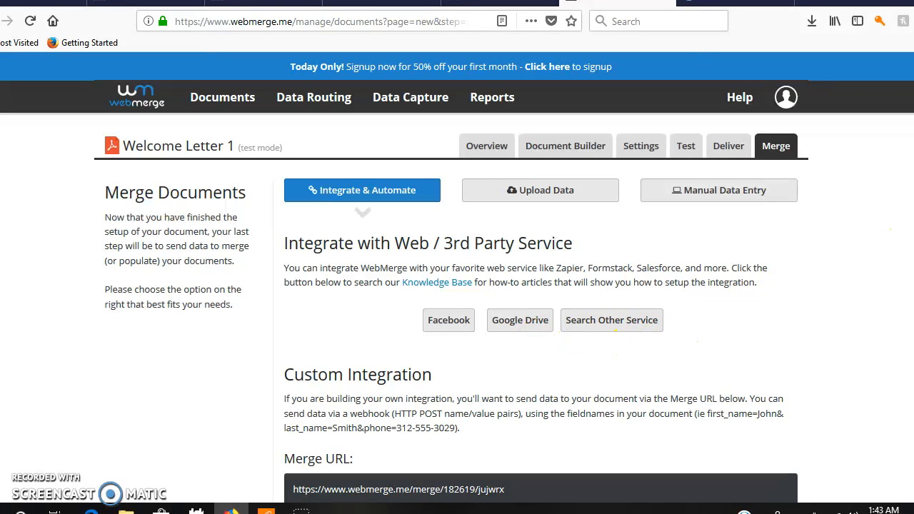
pyautogui.scroll(-4, 457, 285)
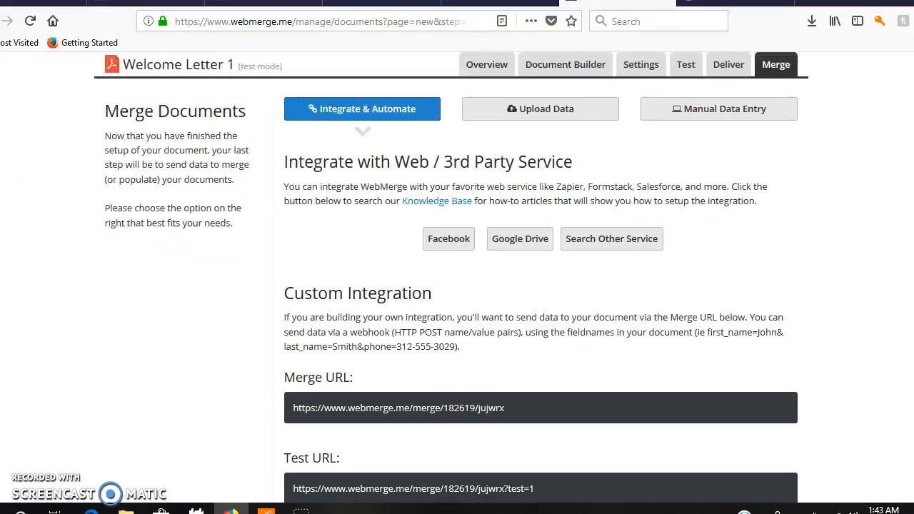
pyautogui.scroll(-1, 457, 286)
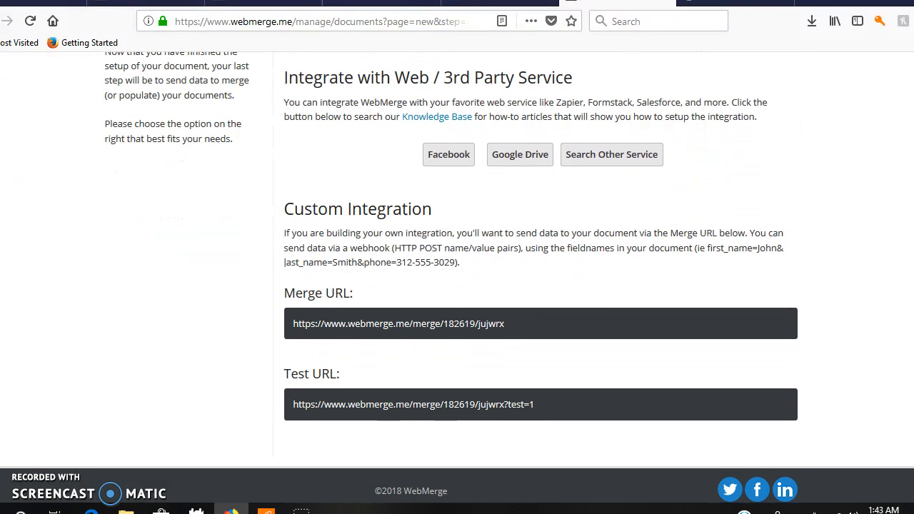